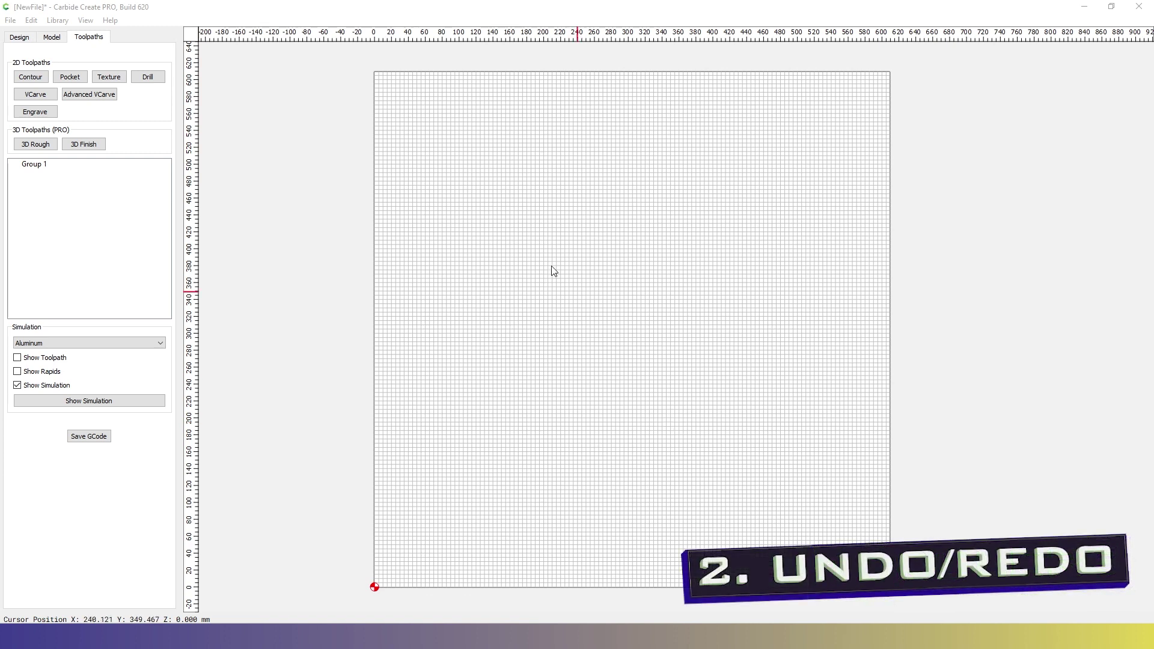
# - Draw a circle near the stock centre and a rectangle overlapping it below right
pyautogui.click(20, 37)
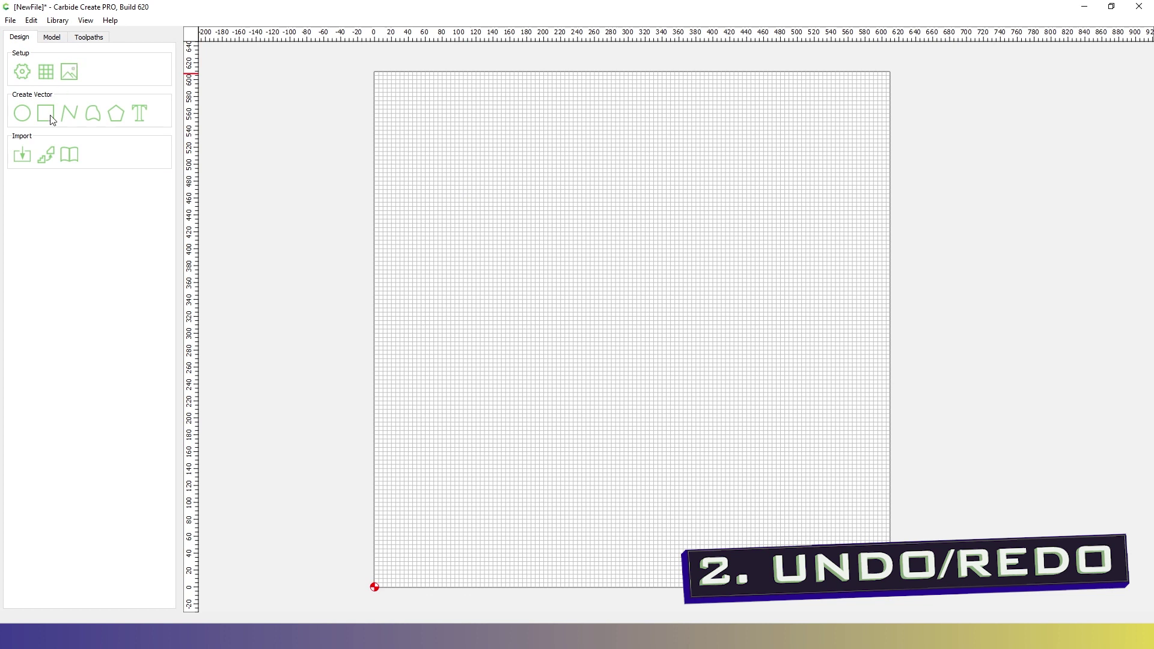
pyautogui.click(23, 115)
pyautogui.click(612, 282)
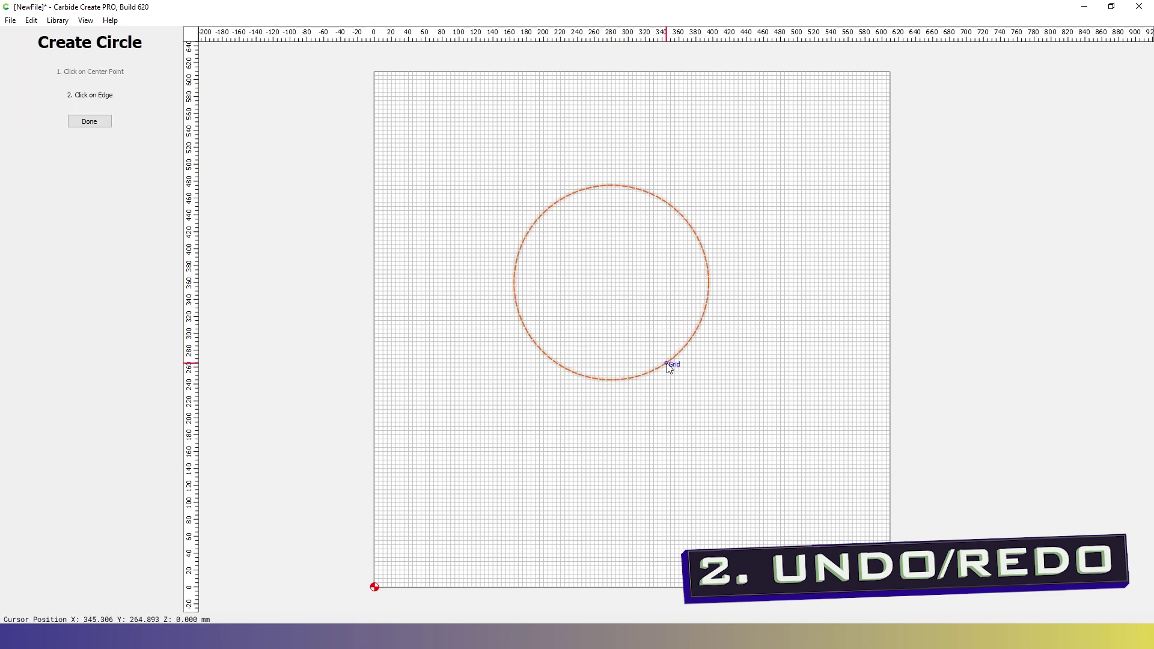
pyautogui.click(667, 363)
pyautogui.click(45, 73)
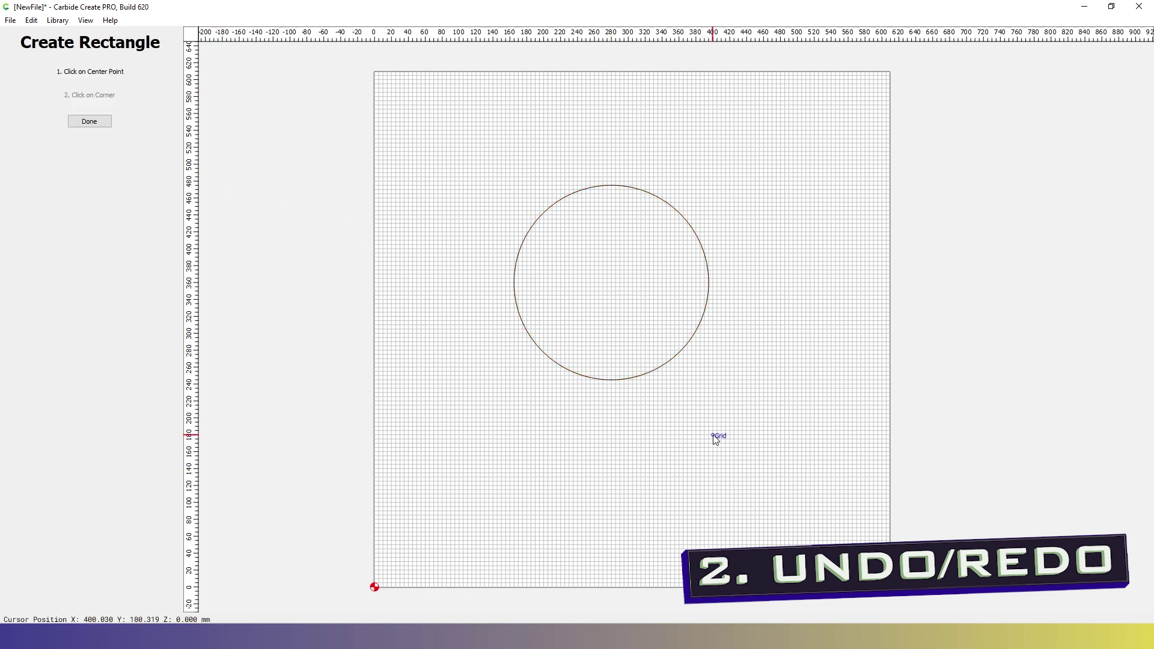
pyautogui.click(713, 426)
pyautogui.click(603, 338)
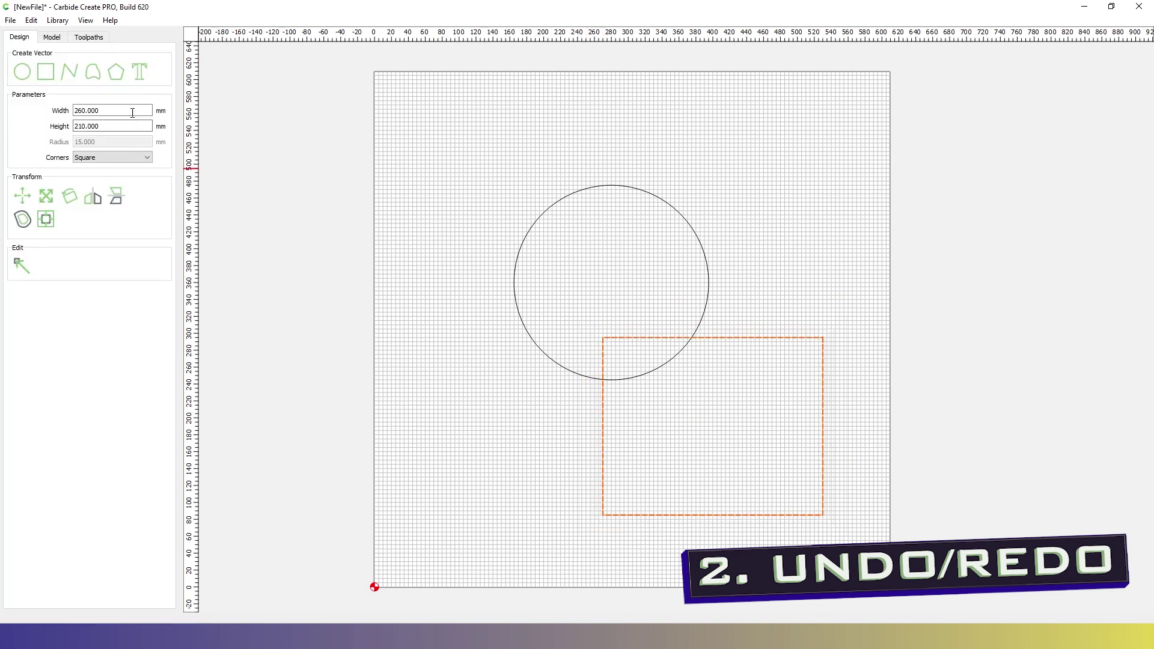
# - Draw a second rectangle lower left, move it up-right, then undo and redo that move
pyautogui.click(53, 78)
pyautogui.click(468, 464)
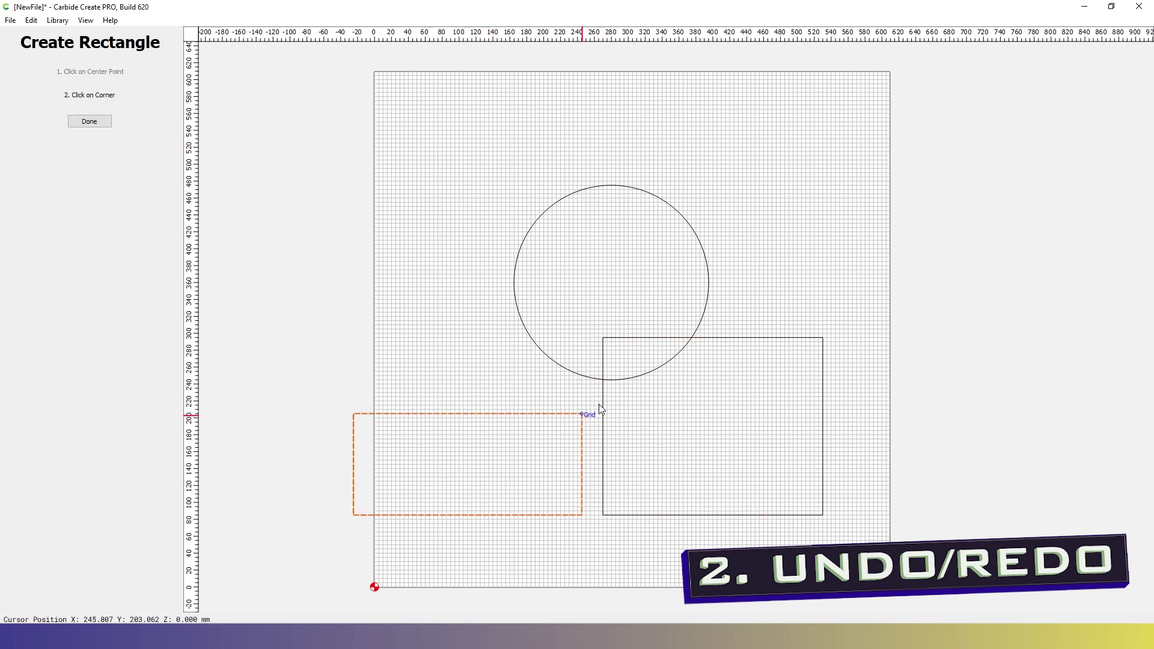
pyautogui.click(552, 343)
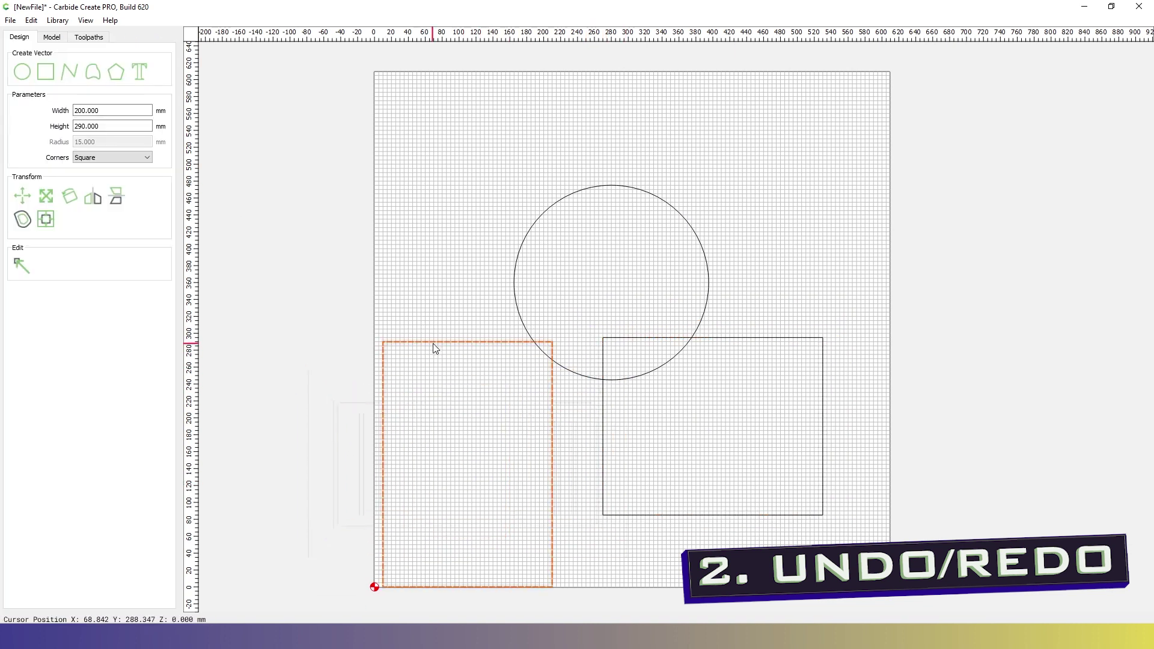
pyautogui.moveTo(433, 343); pyautogui.dragTo(521, 299)
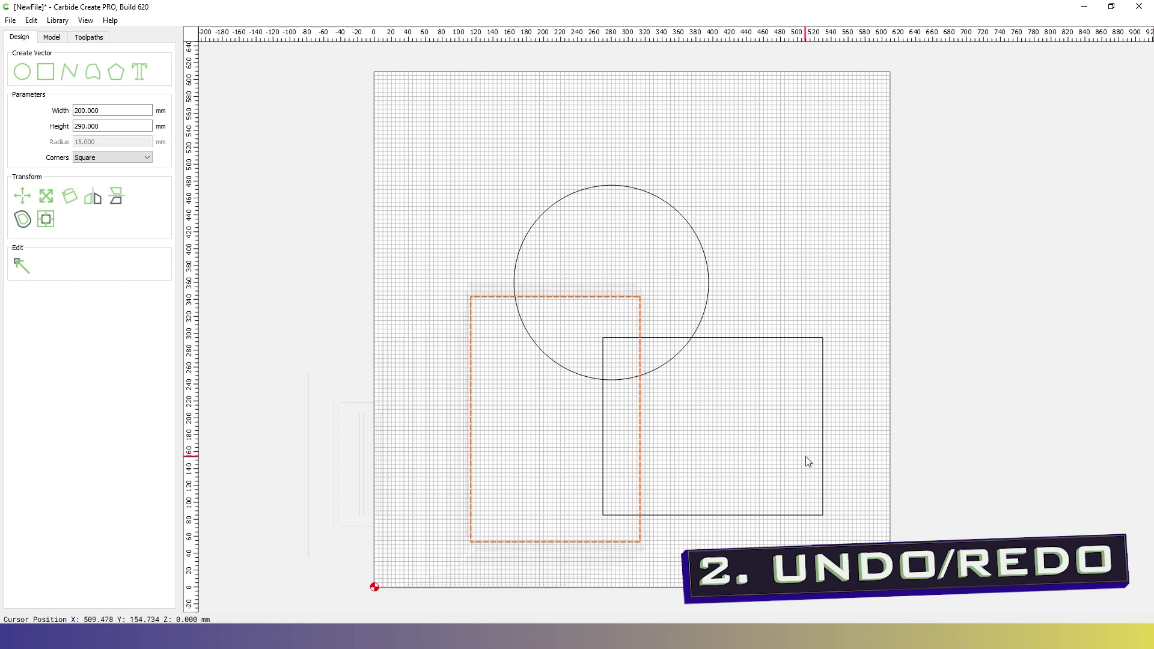
pyautogui.hotkey('ctrl', 'z')
pyautogui.hotkey('ctrl', 'z')
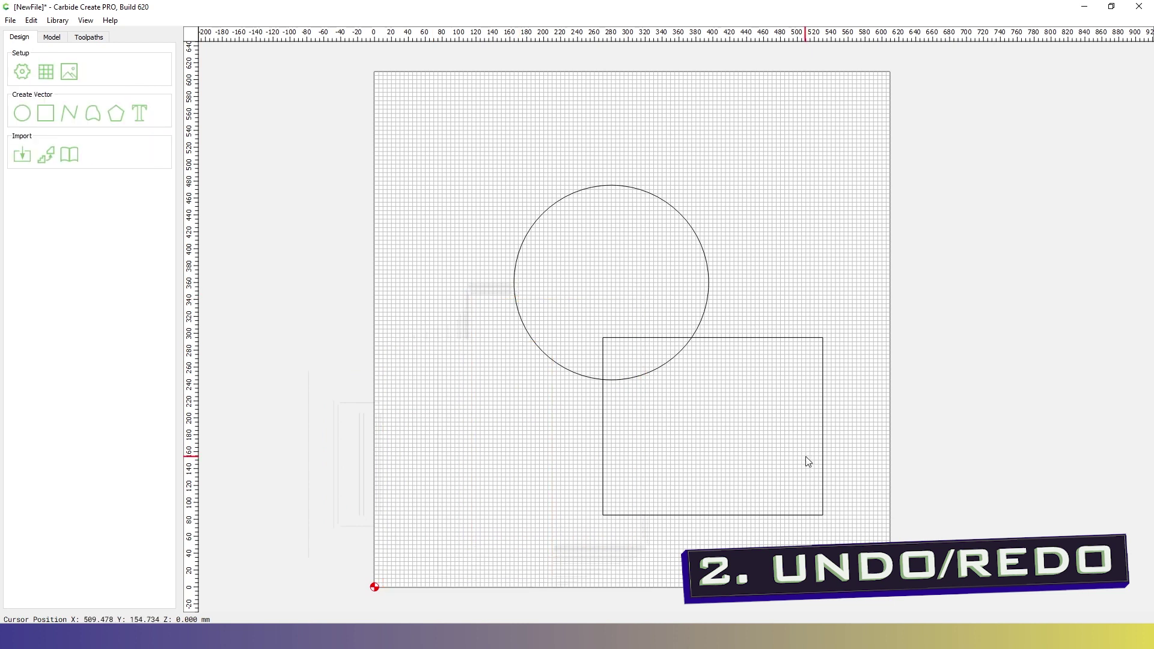
pyautogui.hotkey('ctrl', 'y')
pyautogui.hotkey('ctrl', 'y')
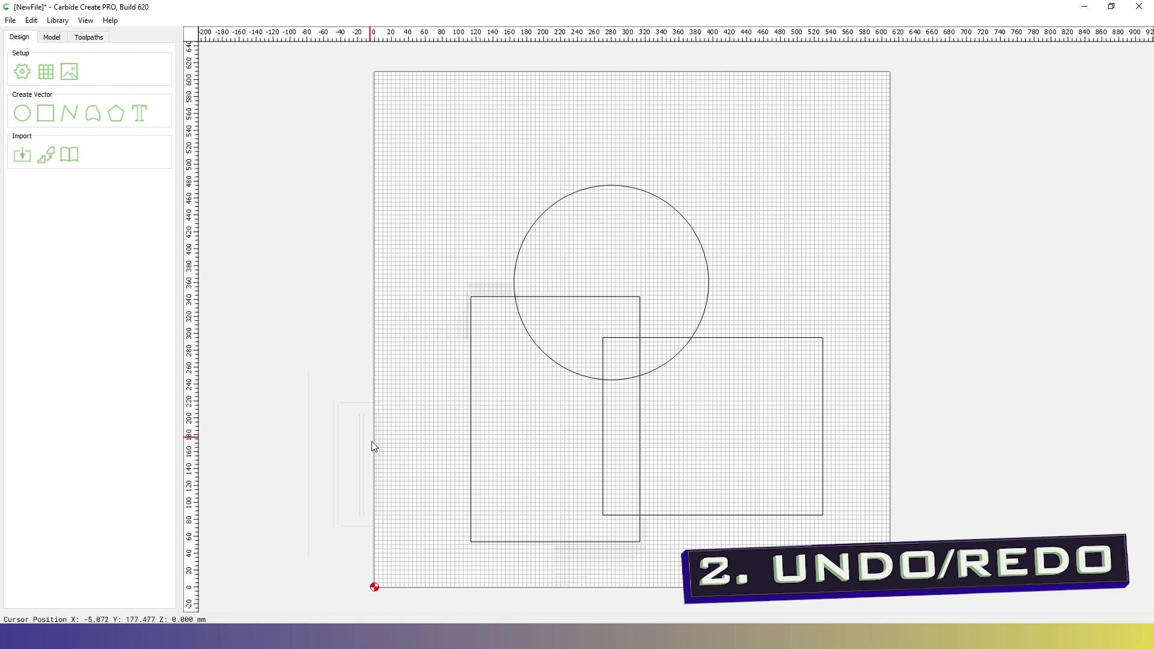
pyautogui.scroll(1, 555, 489)
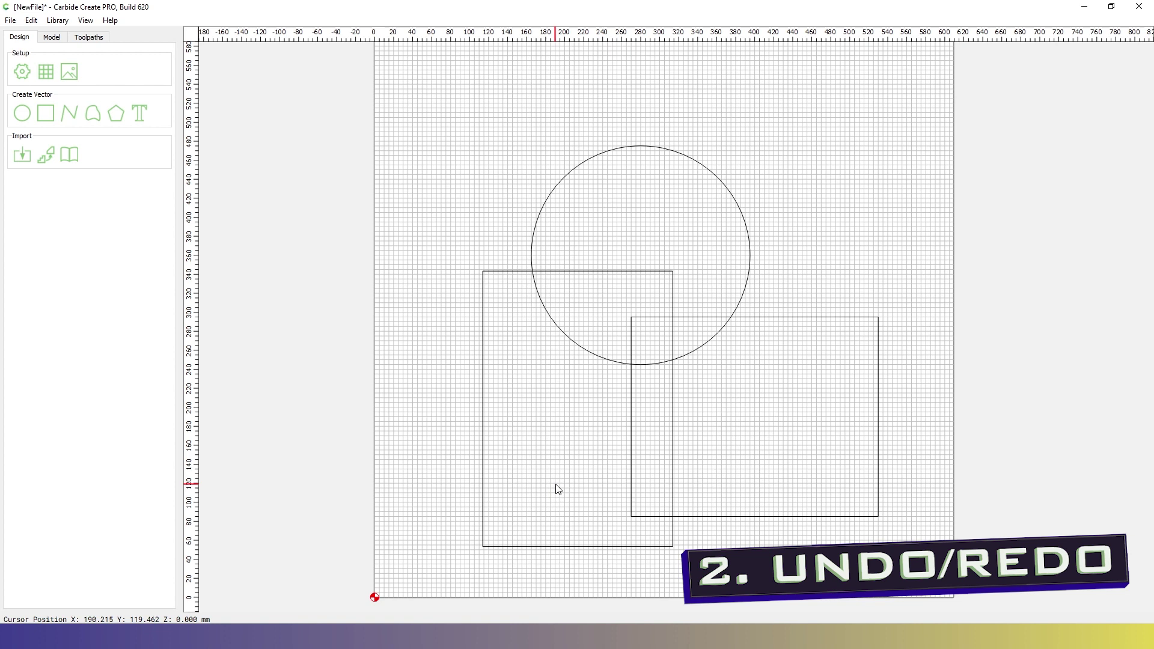
pyautogui.scroll(1, 555, 485)
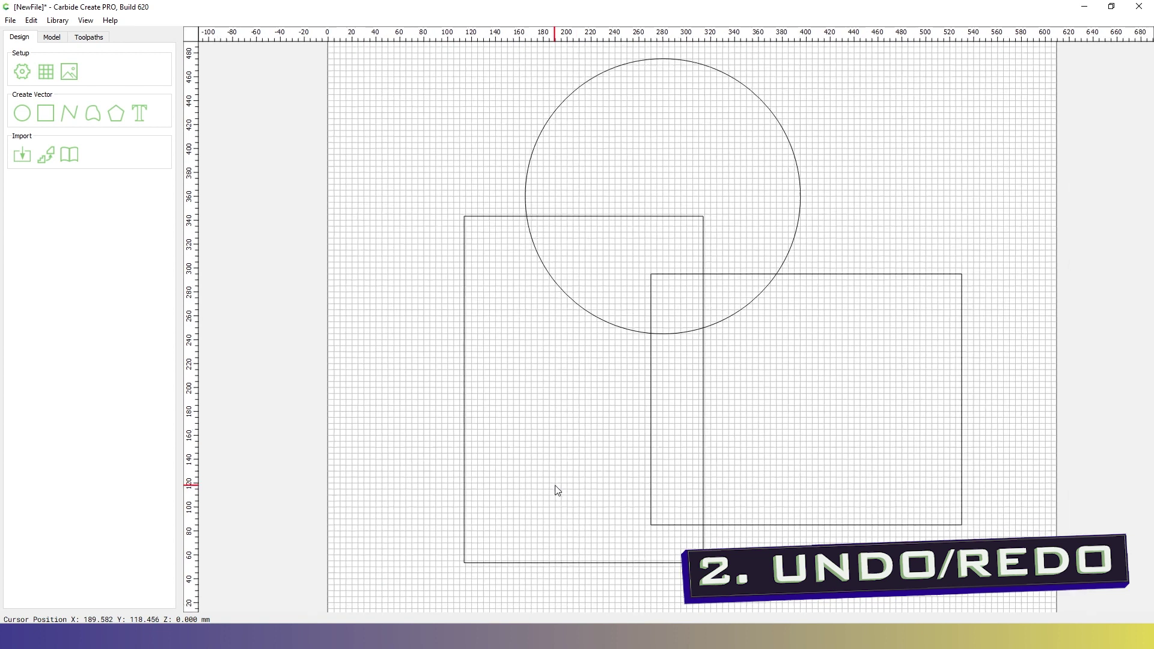
pyautogui.scroll(-2, 555, 490)
pyautogui.scroll(-1, 551, 496)
pyautogui.moveTo(593, 463); pyautogui.dragTo(517, 460, button='middle')
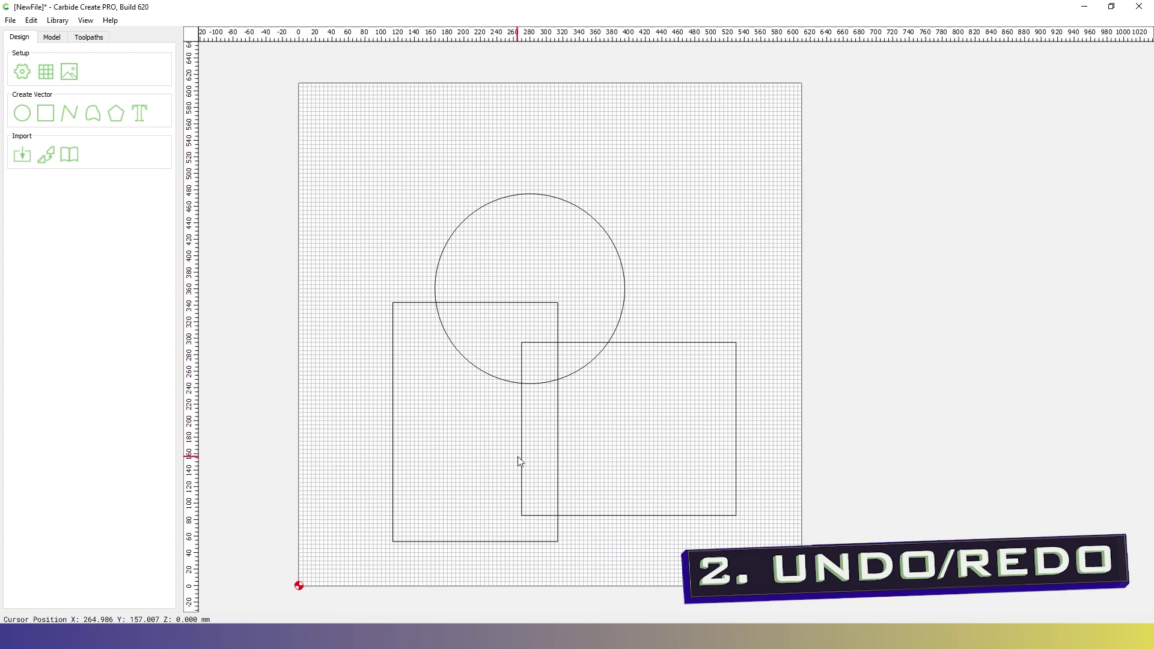
pyautogui.click(139, 112)
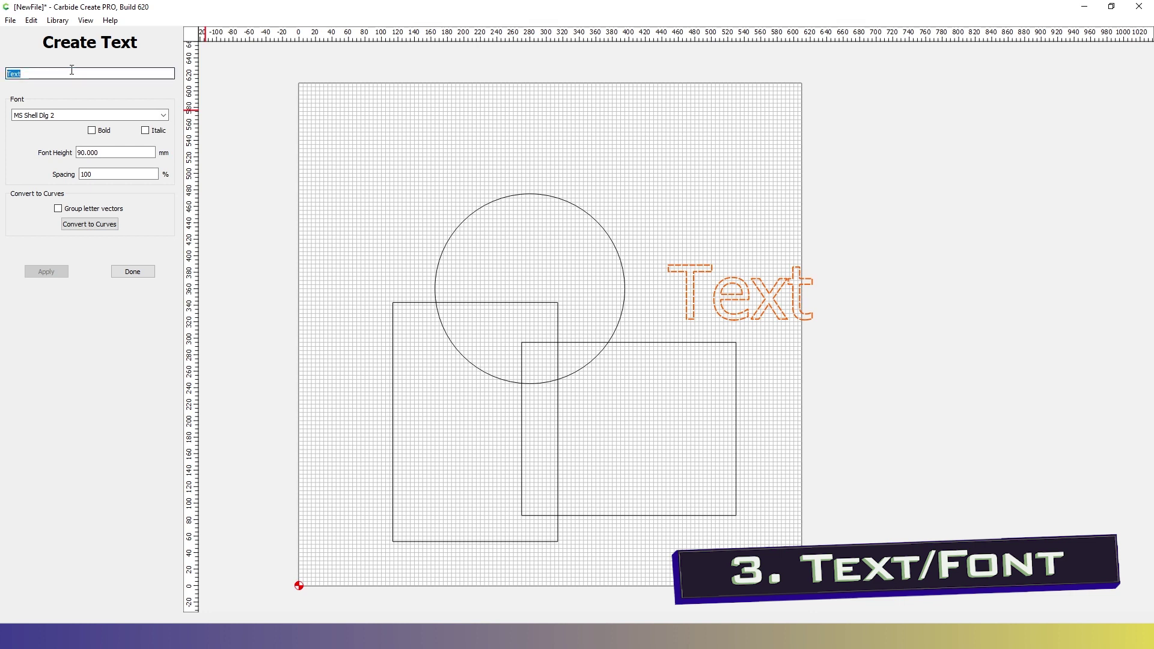
pyautogui.write('HELLO WORLD')
# - Set the new text to HELLO WORLD in the Capture it font and apply it
pyautogui.click(73, 116)
pyautogui.click(162, 116)
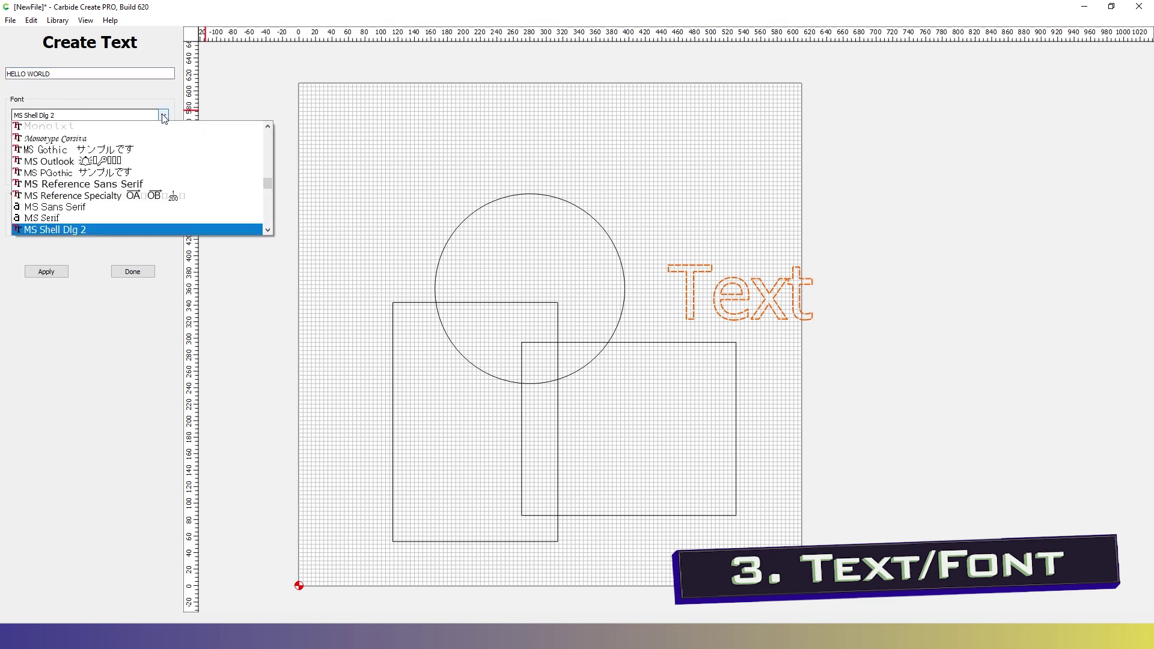
pyautogui.moveTo(266, 185); pyautogui.dragTo(272, 121)
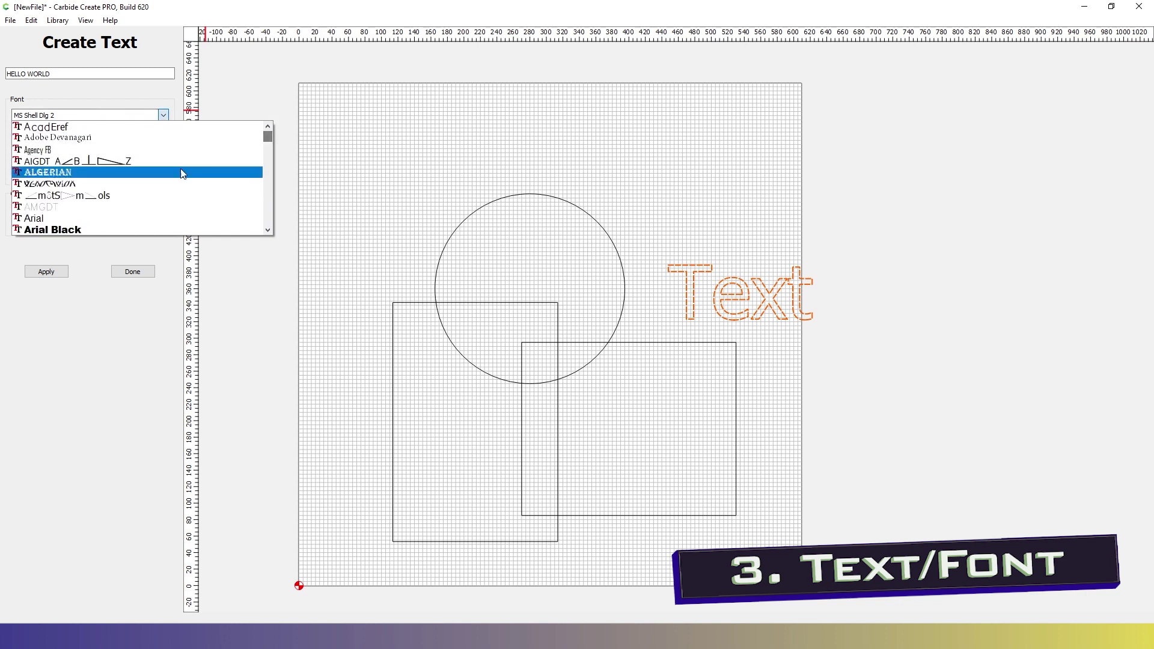
pyautogui.scroll(-5, 180, 172)
pyautogui.scroll(-3, 171, 201)
pyautogui.scroll(-1, 170, 207)
pyautogui.scroll(-1, 170, 206)
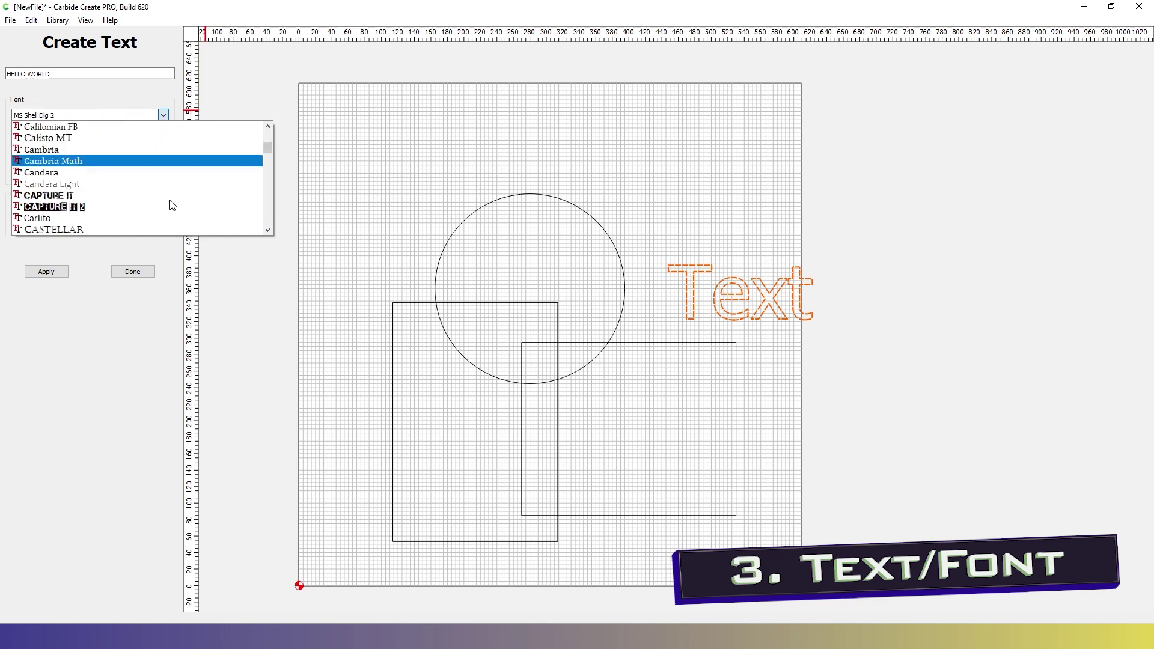
pyautogui.scroll(-1, 166, 203)
pyautogui.click(121, 167)
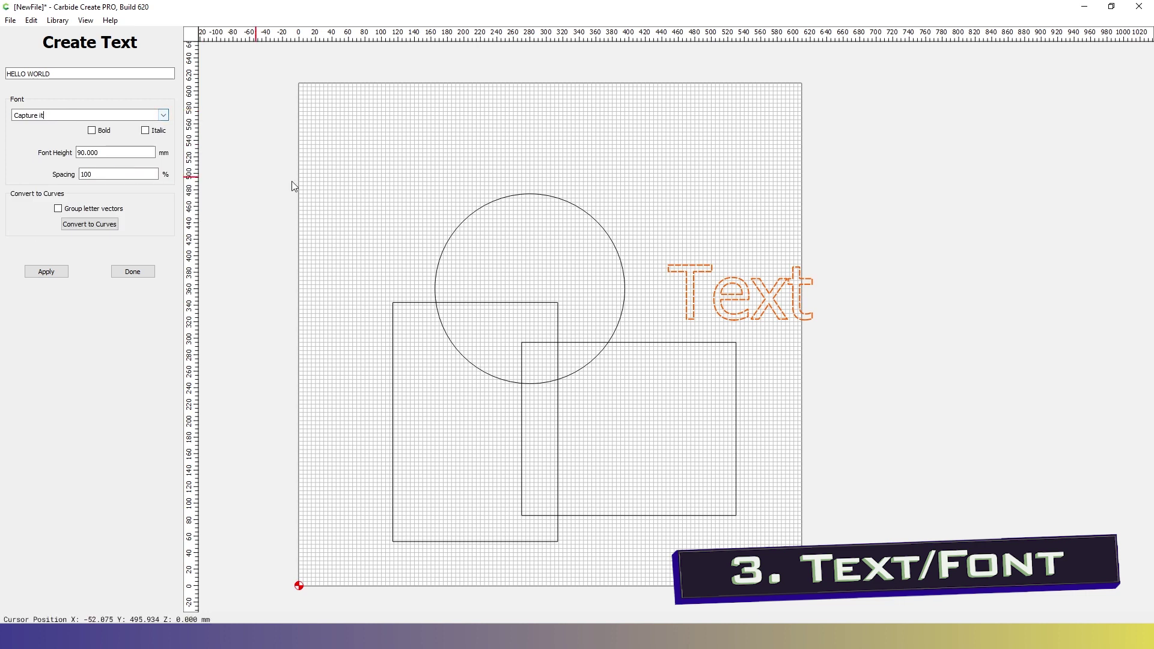
pyautogui.click(47, 272)
# - Move HELLO WORLD to the top of the stock and set its font height to 70
pyautogui.moveTo(725, 258); pyautogui.dragTo(501, 150)
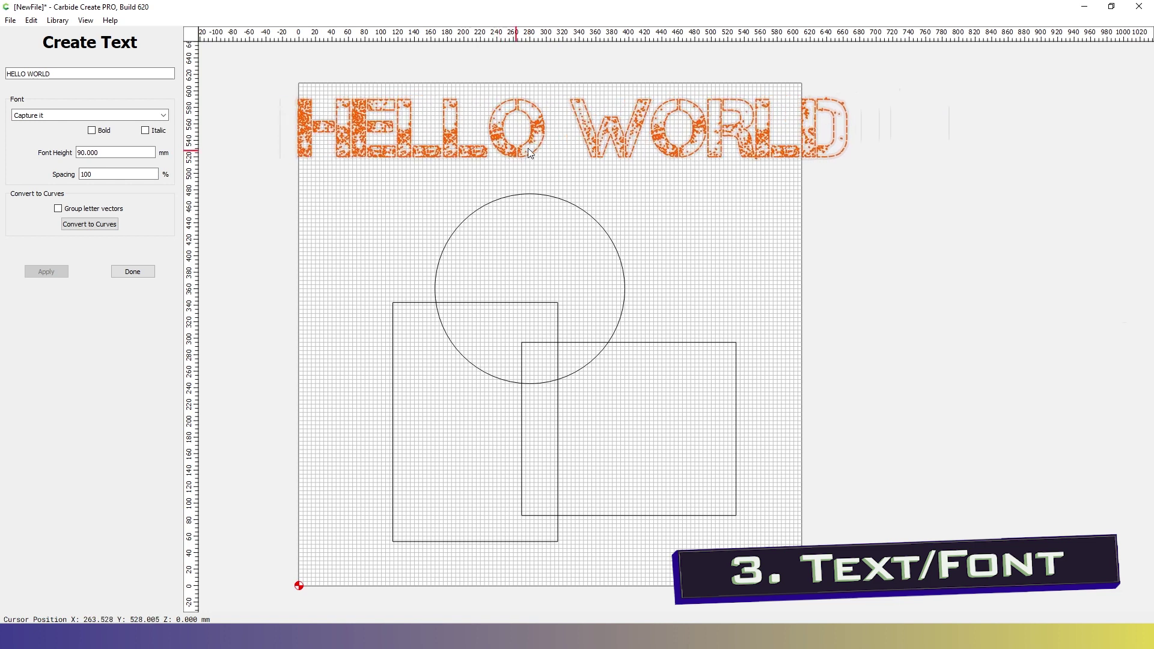
pyautogui.moveTo(501, 151); pyautogui.dragTo(532, 147)
pyautogui.moveTo(113, 152); pyautogui.dragTo(39, 149)
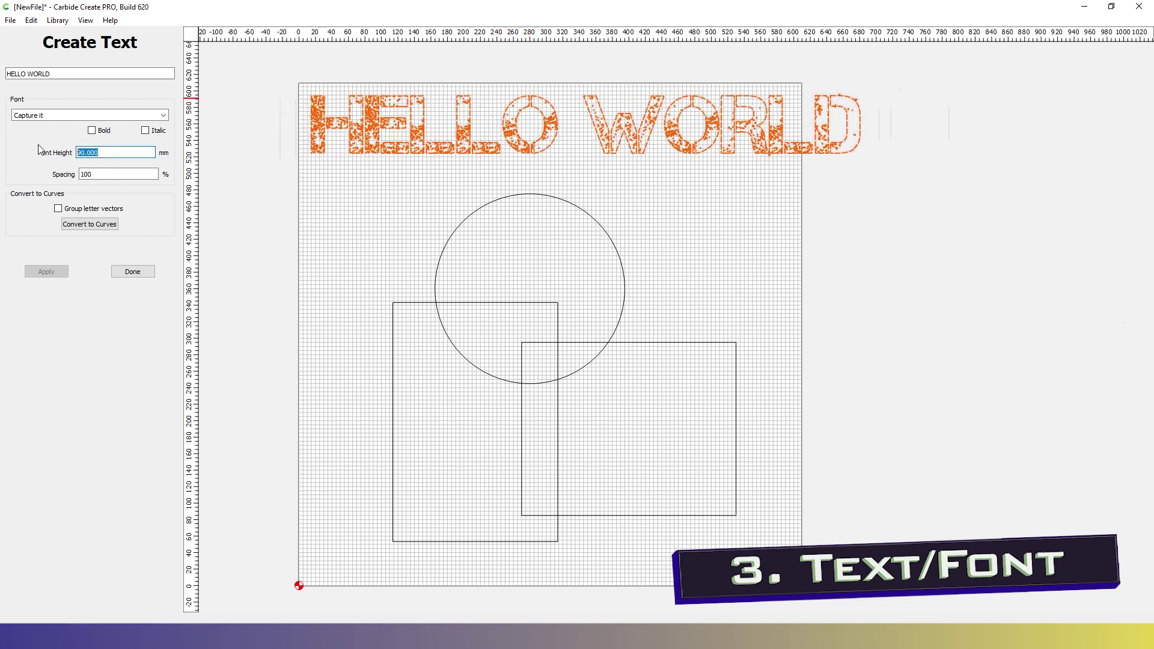
pyautogui.write('70')
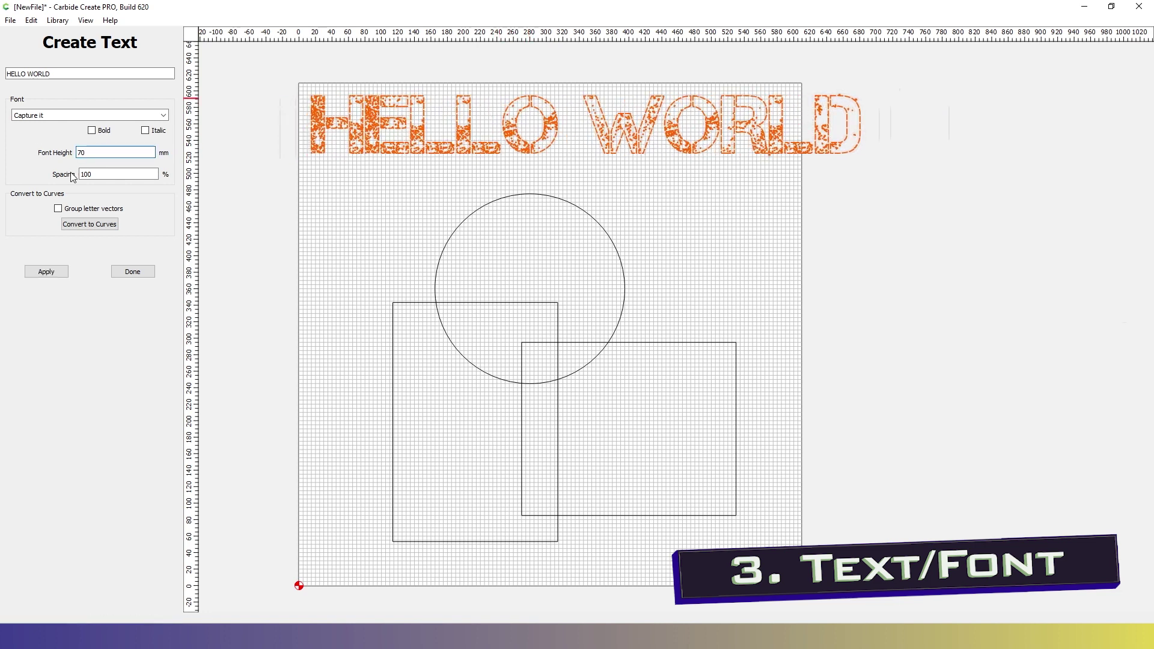
pyautogui.click(50, 273)
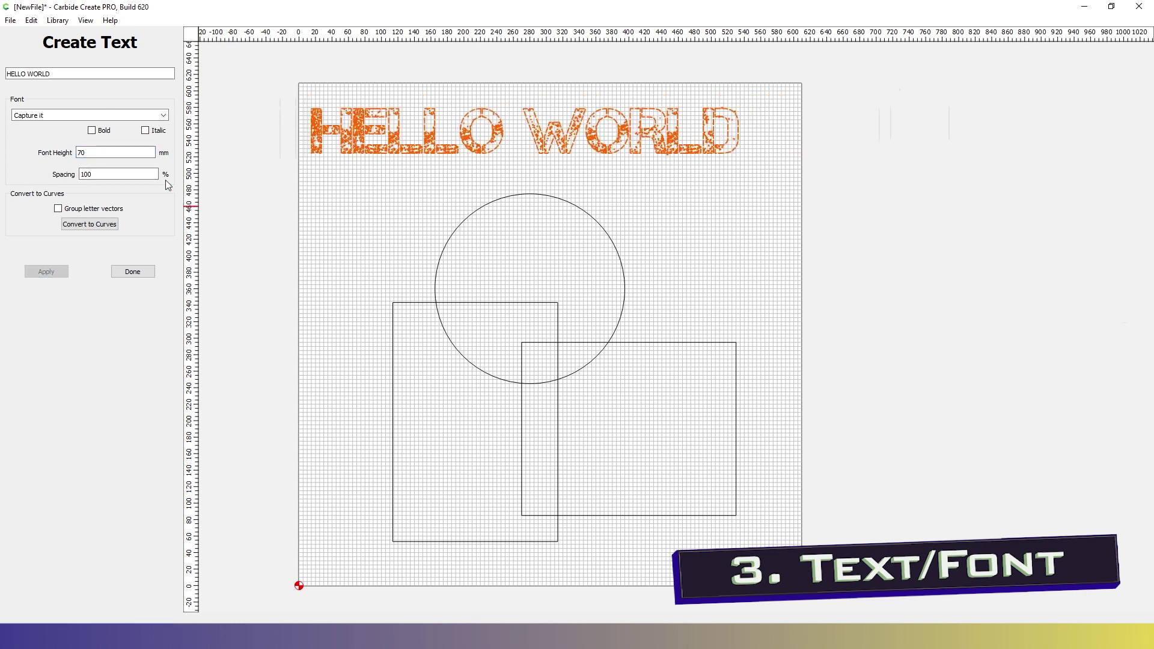
# - Set letter spacing to 110 and convert the letters to grouped vector curves
pyautogui.doubleClick(88, 175)
pyautogui.write('110')
pyautogui.click(47, 272)
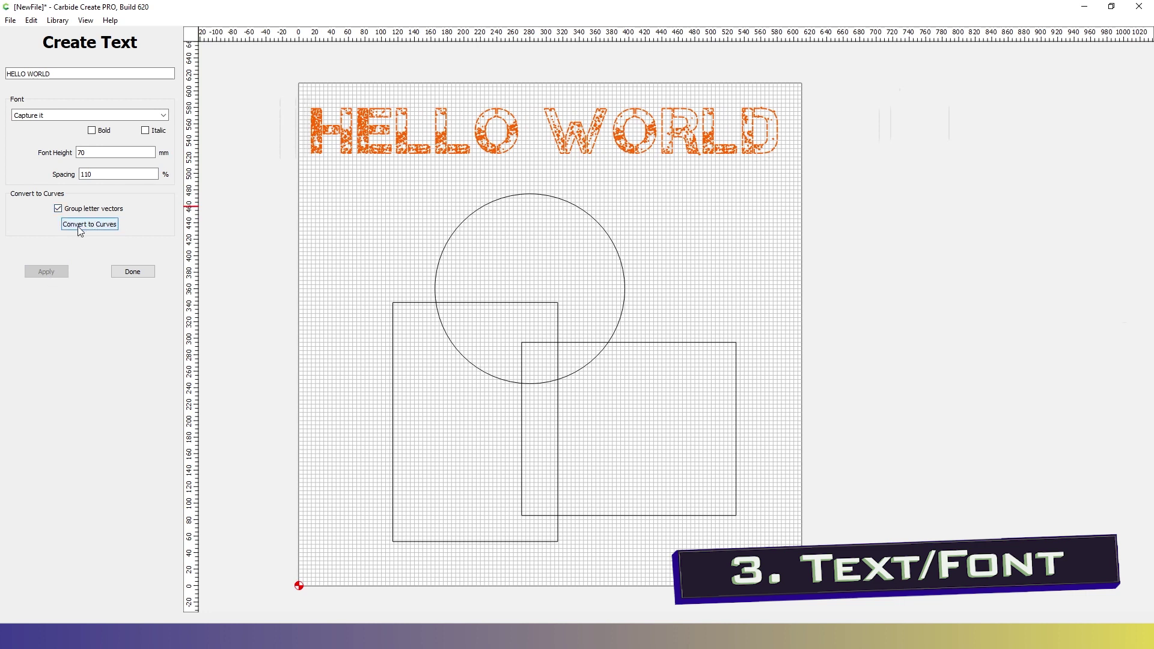
pyautogui.click(80, 226)
pyautogui.scroll(2, 556, 189)
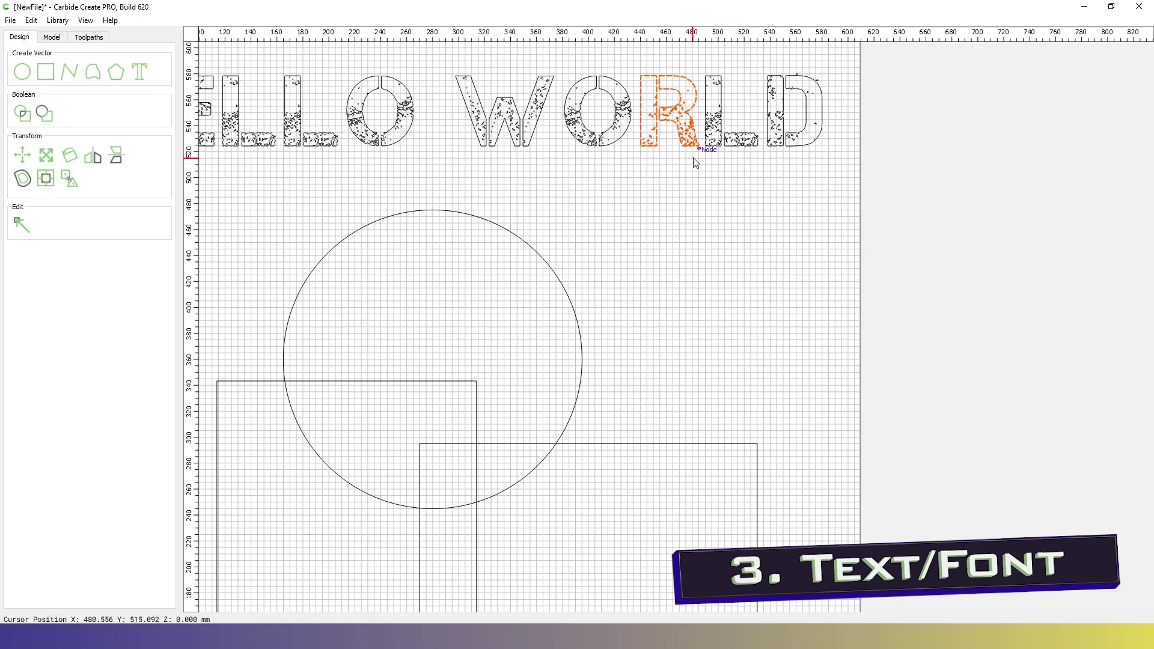
pyautogui.scroll(3, 556, 188)
pyautogui.scroll(2, 657, 334)
pyautogui.scroll(2, 667, 321)
pyautogui.scroll(2, 671, 316)
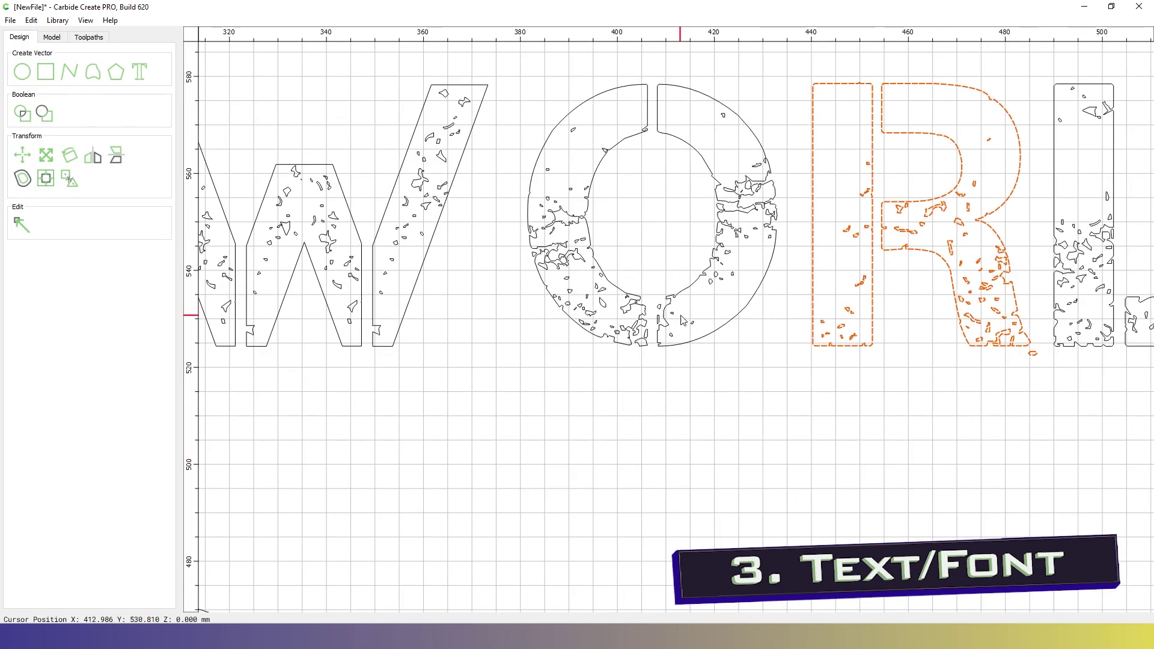
pyautogui.scroll(1, 675, 312)
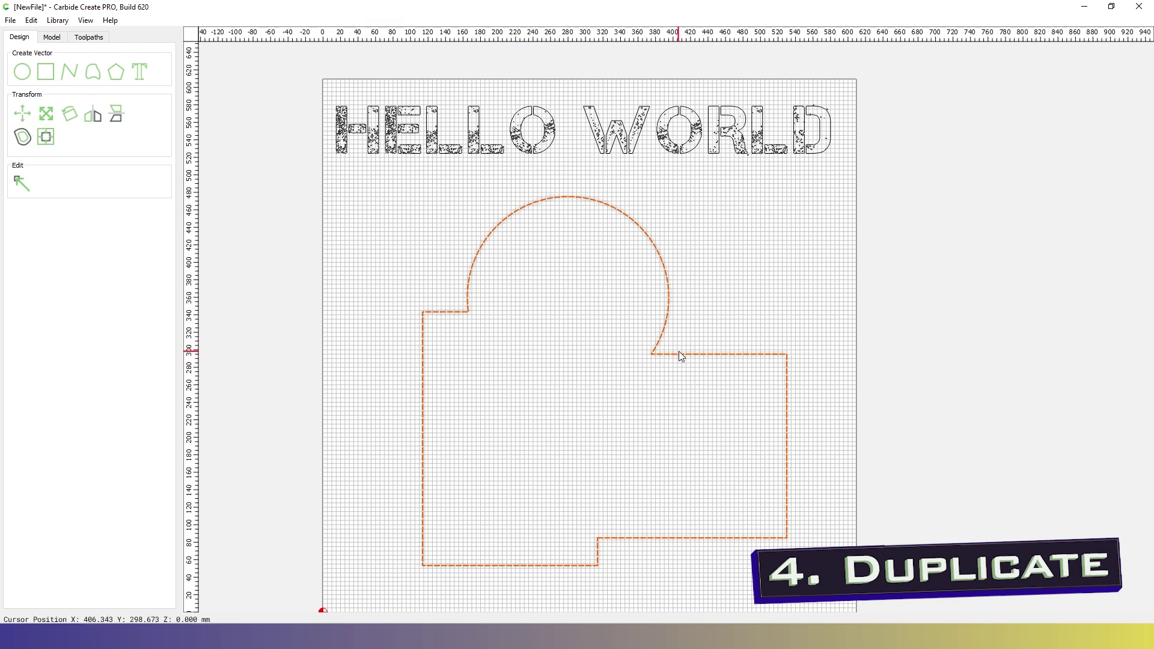
# - Scale the merged outline down toward the upper left and select the shrunken shape
pyautogui.click(46, 116)
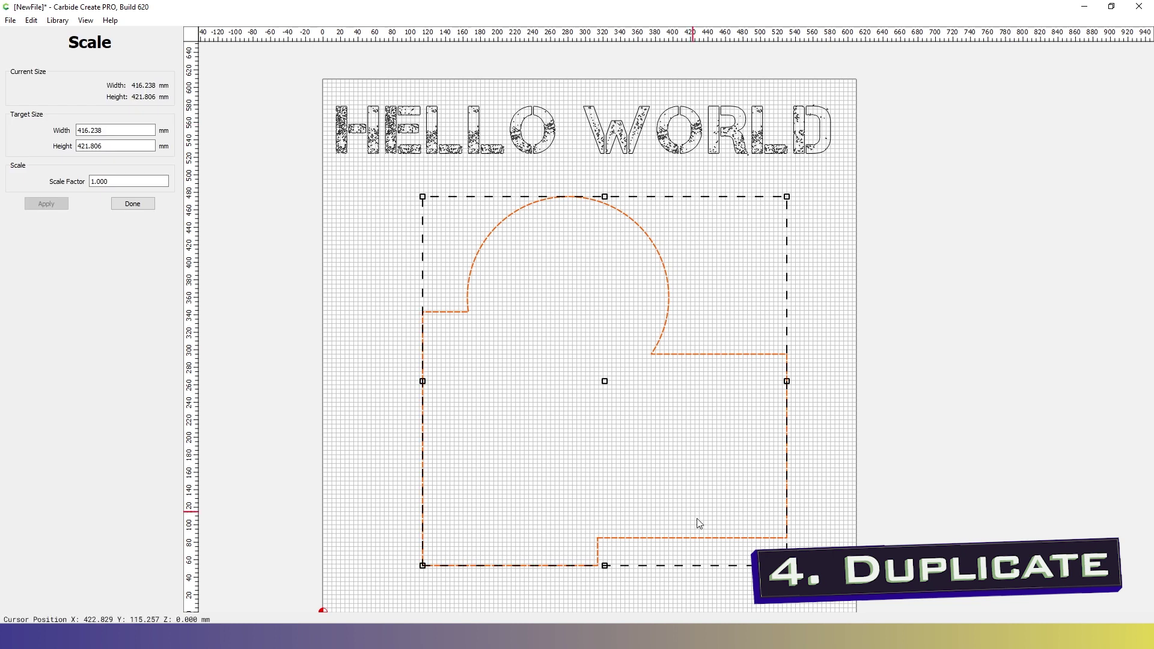
pyautogui.moveTo(785, 566); pyautogui.dragTo(498, 335)
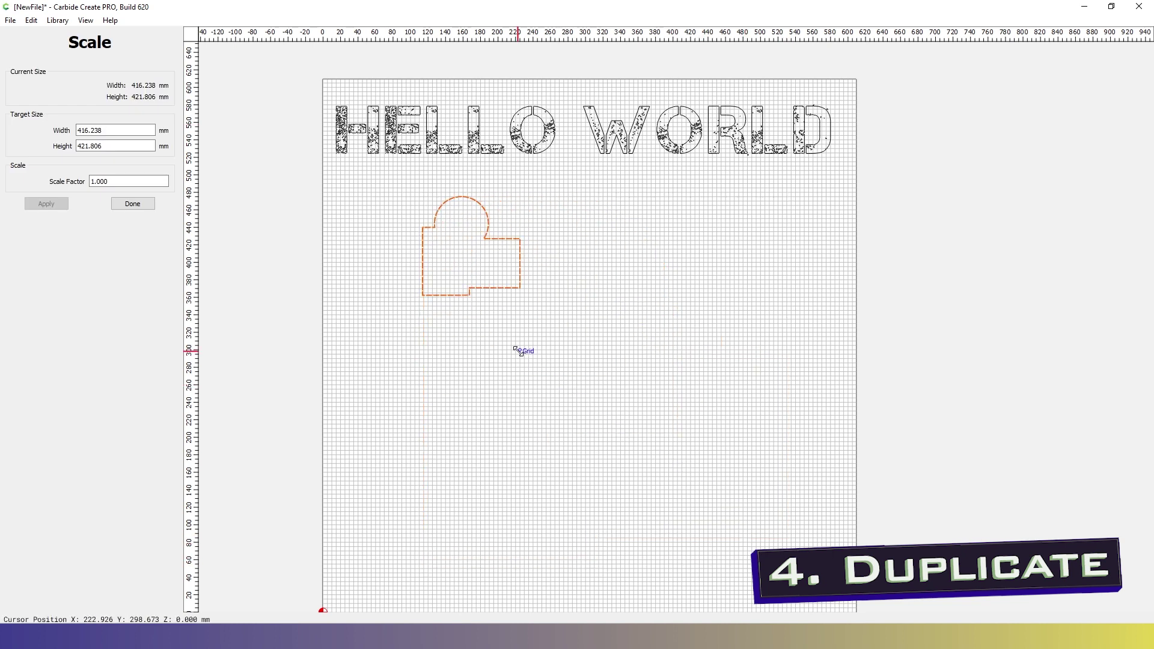
pyautogui.click(488, 320)
pyautogui.moveTo(384, 307); pyautogui.dragTo(525, 233)
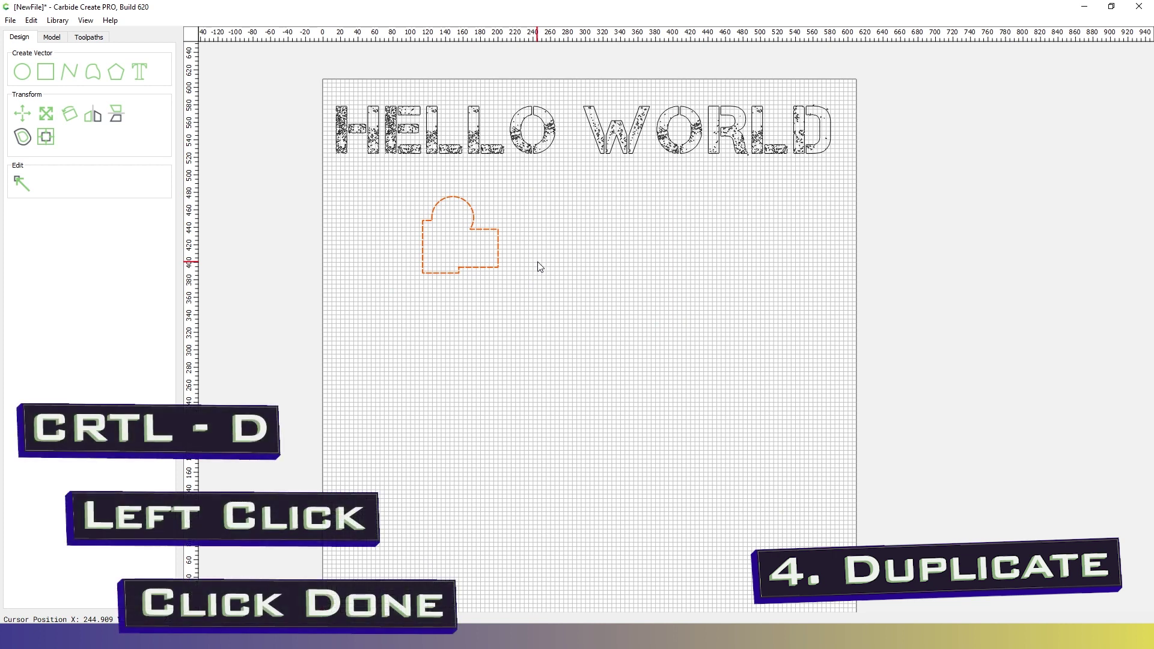
# - Duplicate the merged shape, placing five copies across the stock
pyautogui.hotkey('ctrl', 'd')
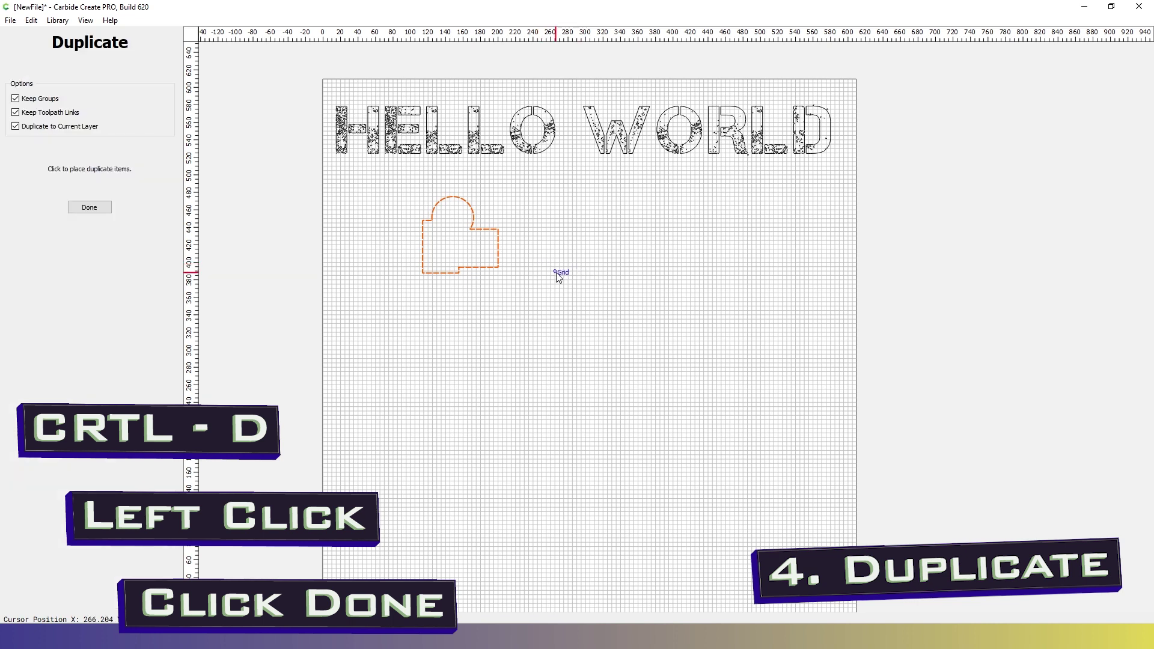
pyautogui.click(554, 267)
pyautogui.click(646, 277)
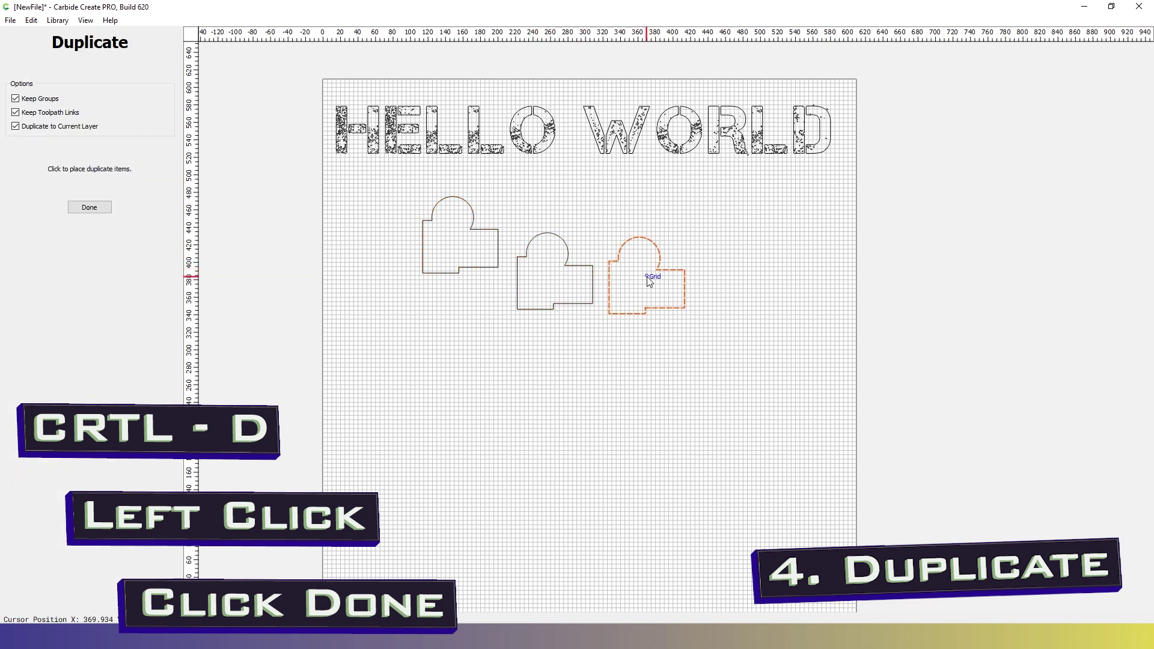
pyautogui.click(729, 262)
pyautogui.click(717, 378)
pyautogui.click(597, 390)
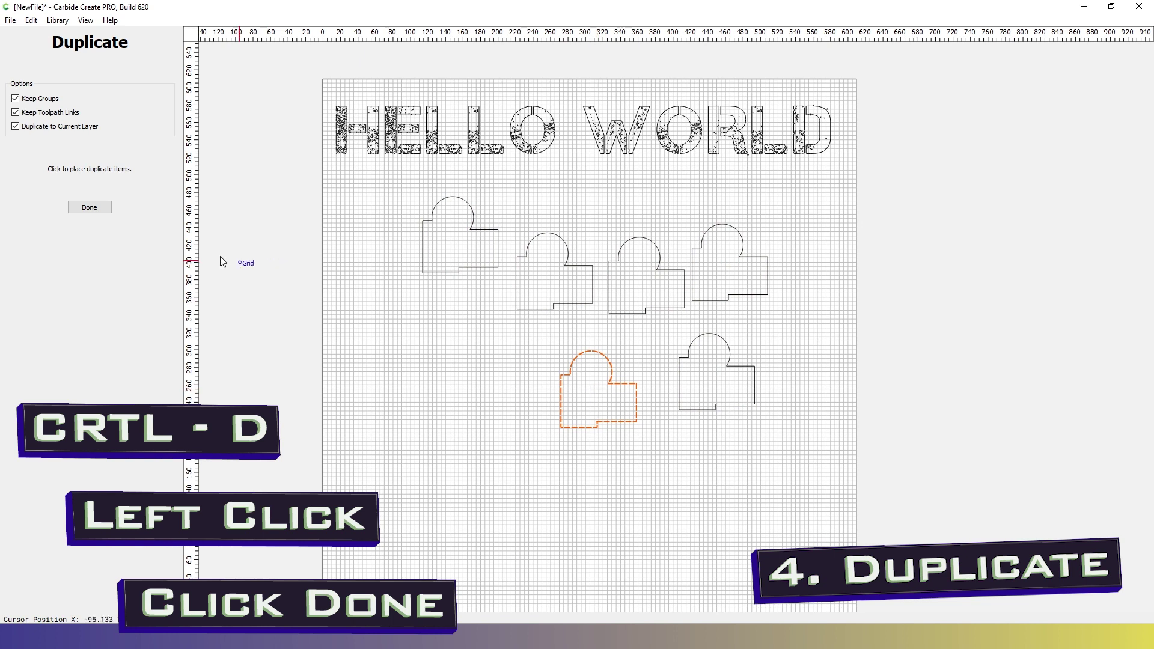
pyautogui.click(88, 210)
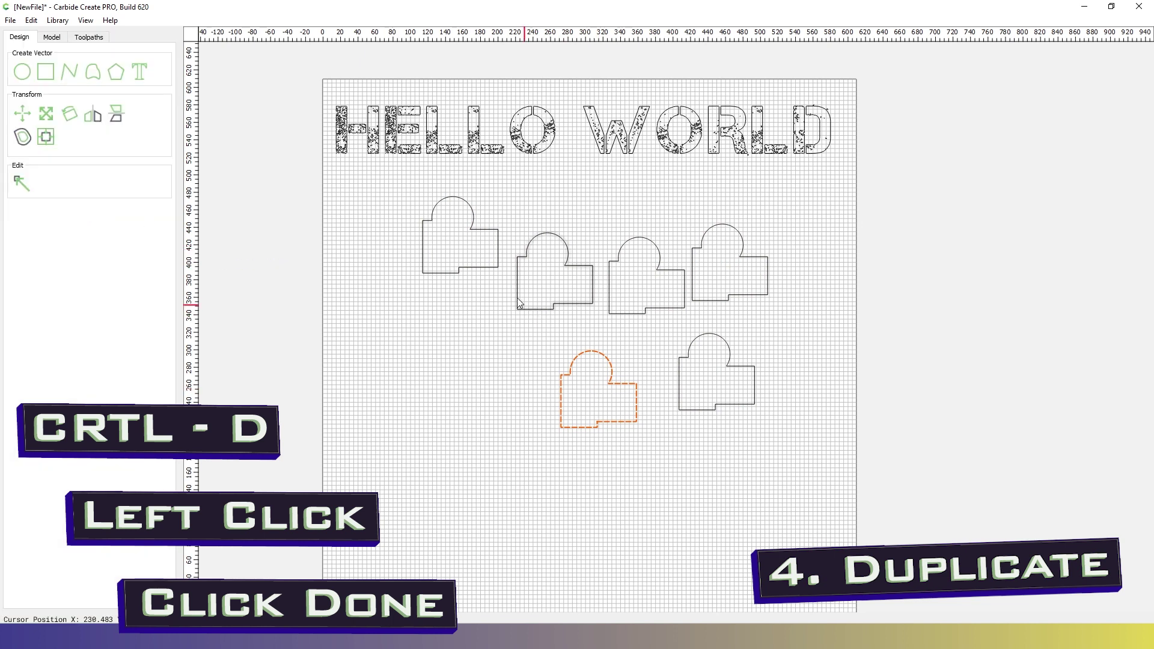
# - Align the second and third shapes into a top row beside the first
pyautogui.click(543, 310)
pyautogui.moveTo(529, 261); pyautogui.dragTo(521, 227)
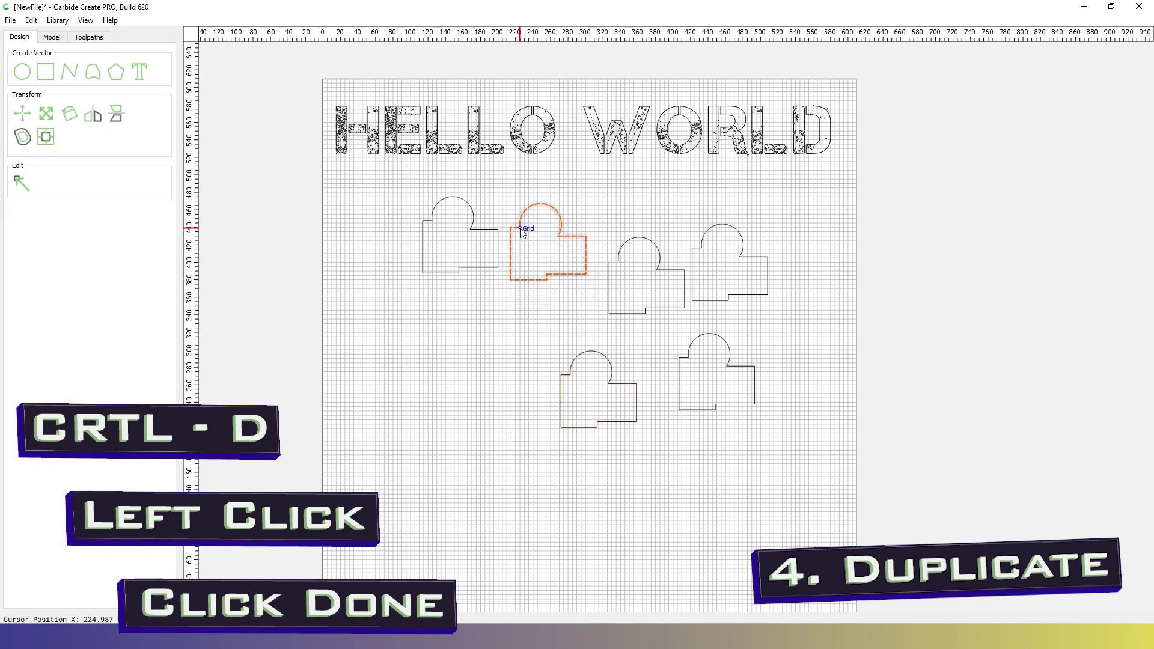
pyautogui.click(624, 310)
pyautogui.moveTo(615, 265); pyautogui.dragTo(600, 218)
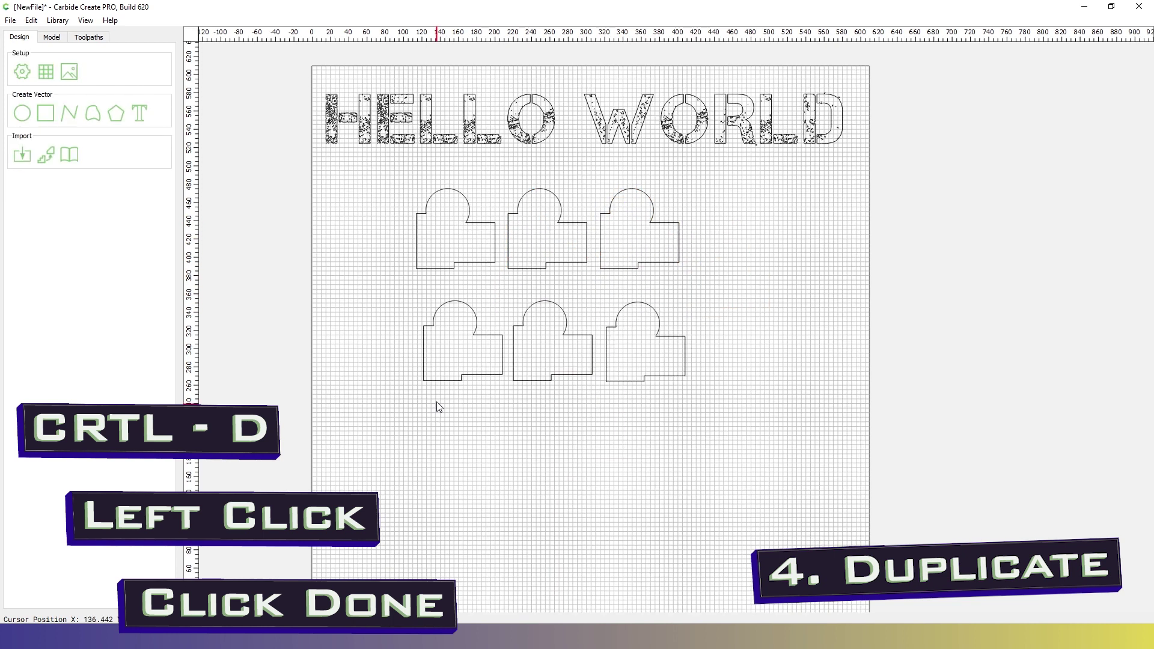
# - Select all shapes and duplicate them into rows beneath, completing the 3×4 grid
pyautogui.hotkey('ctrl', 'a')
pyautogui.hotkey('ctrl', 'd')
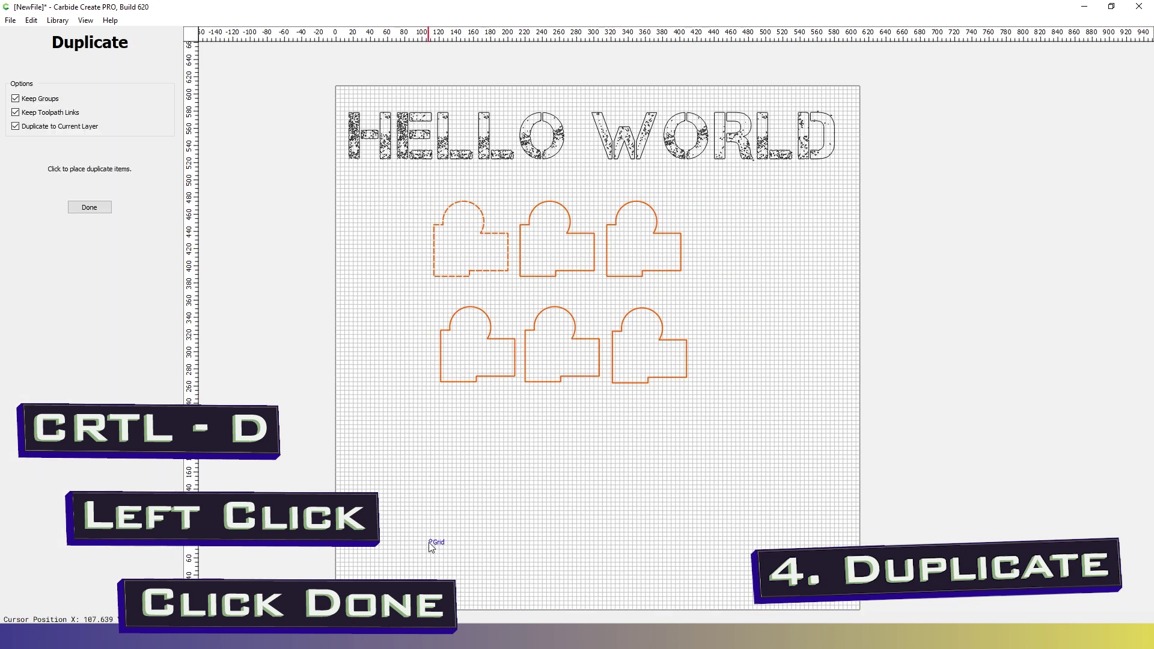
pyautogui.click(427, 542)
pyautogui.click(81, 210)
pyautogui.moveTo(462, 448); pyautogui.dragTo(578, 405)
pyautogui.click(678, 505)
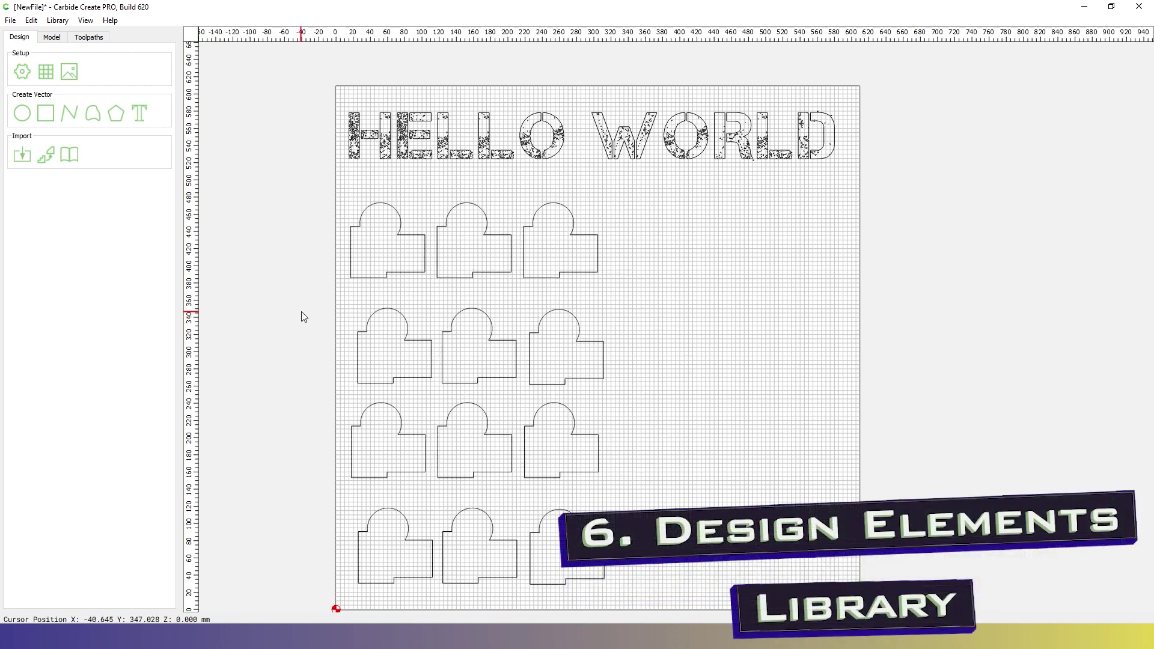
# - Open the Design Elements Library of ready-made designs
pyautogui.click(71, 159)
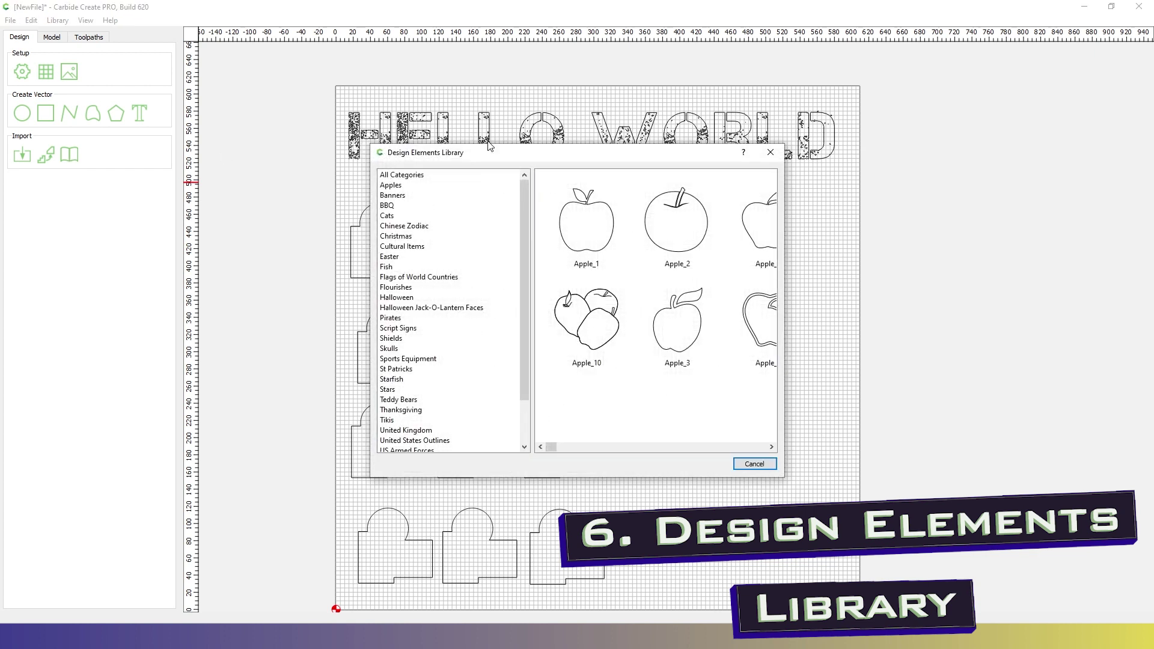
pyautogui.moveTo(476, 159); pyautogui.dragTo(744, 158)
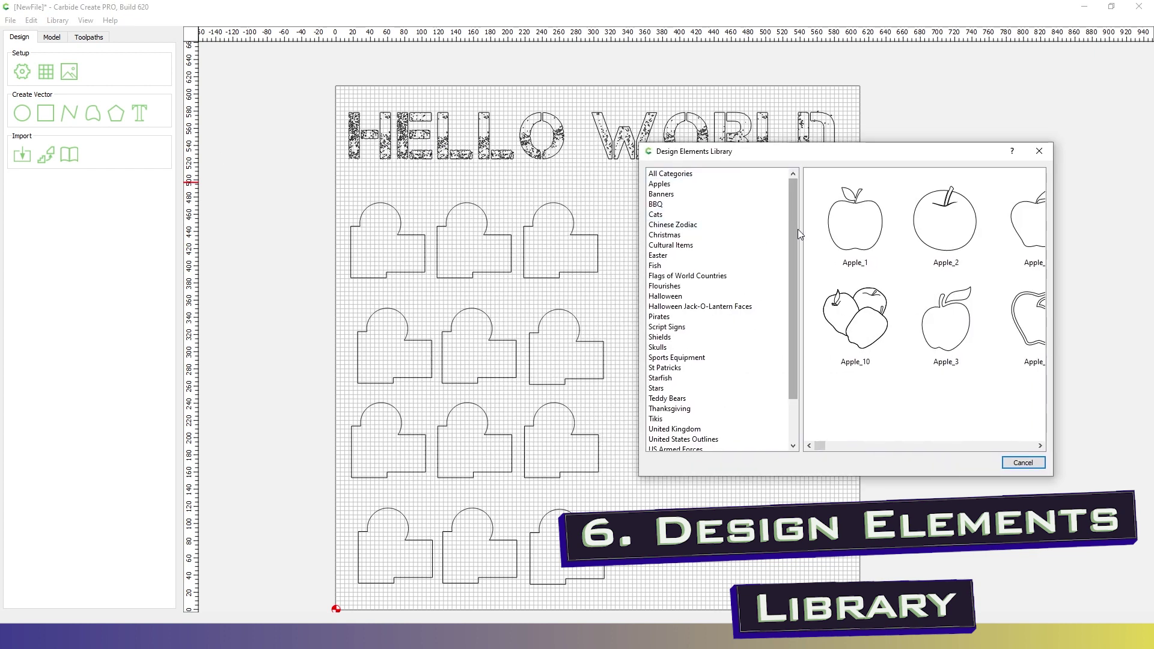
# - Browse library categories: US Outlines, State Flags, Valentines Day, Skulls, Shields, Armed Forces
pyautogui.moveTo(794, 230); pyautogui.dragTo(791, 309)
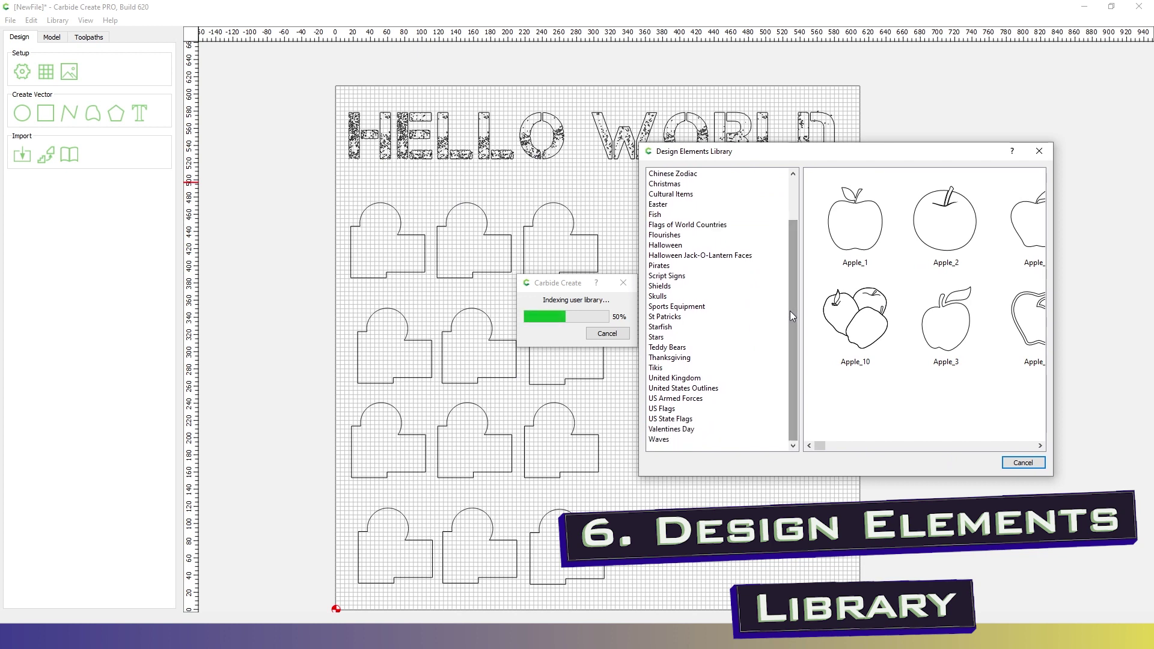
pyautogui.click(672, 356)
pyautogui.click(681, 388)
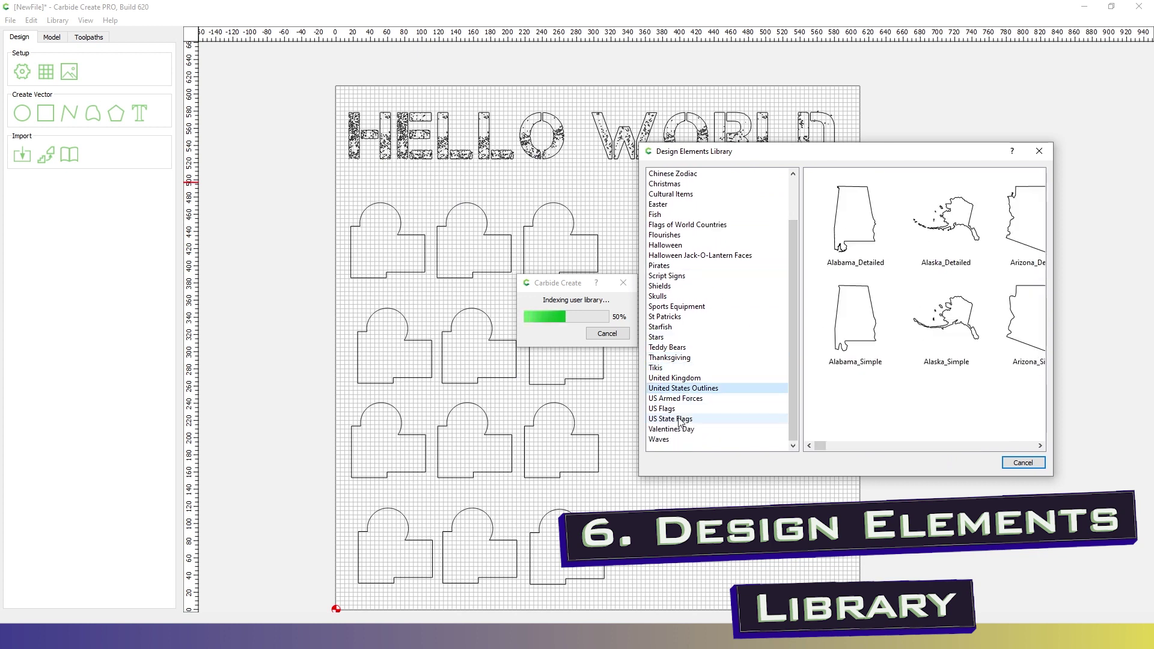
pyautogui.click(672, 419)
pyautogui.click(671, 439)
pyautogui.click(676, 357)
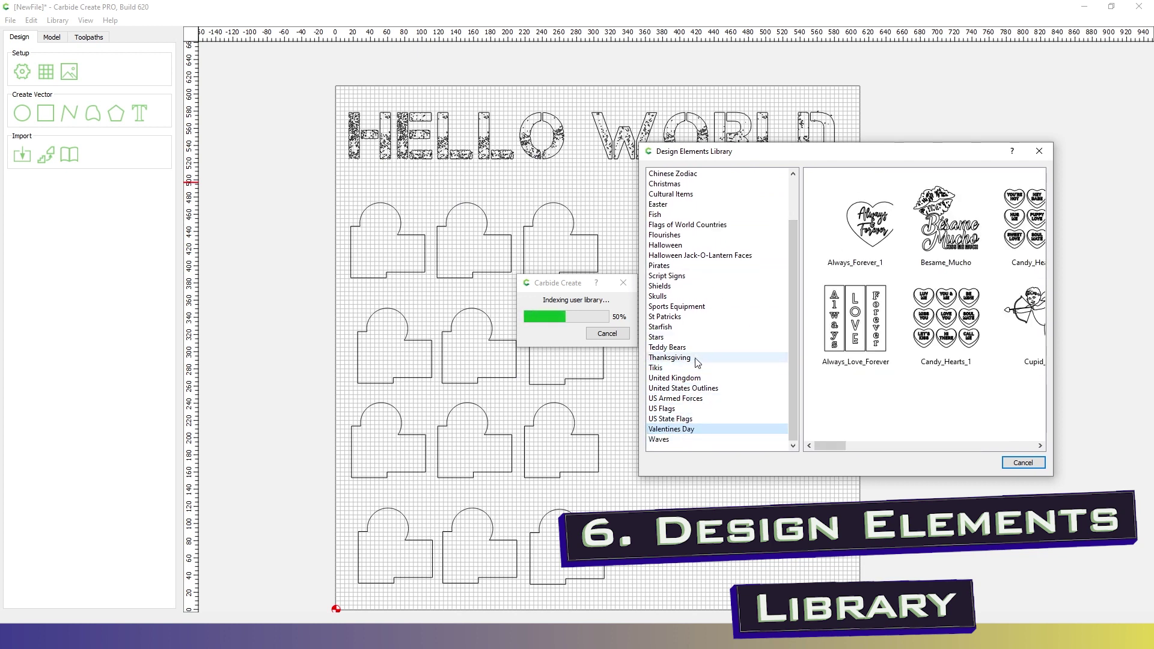
pyautogui.click(694, 297)
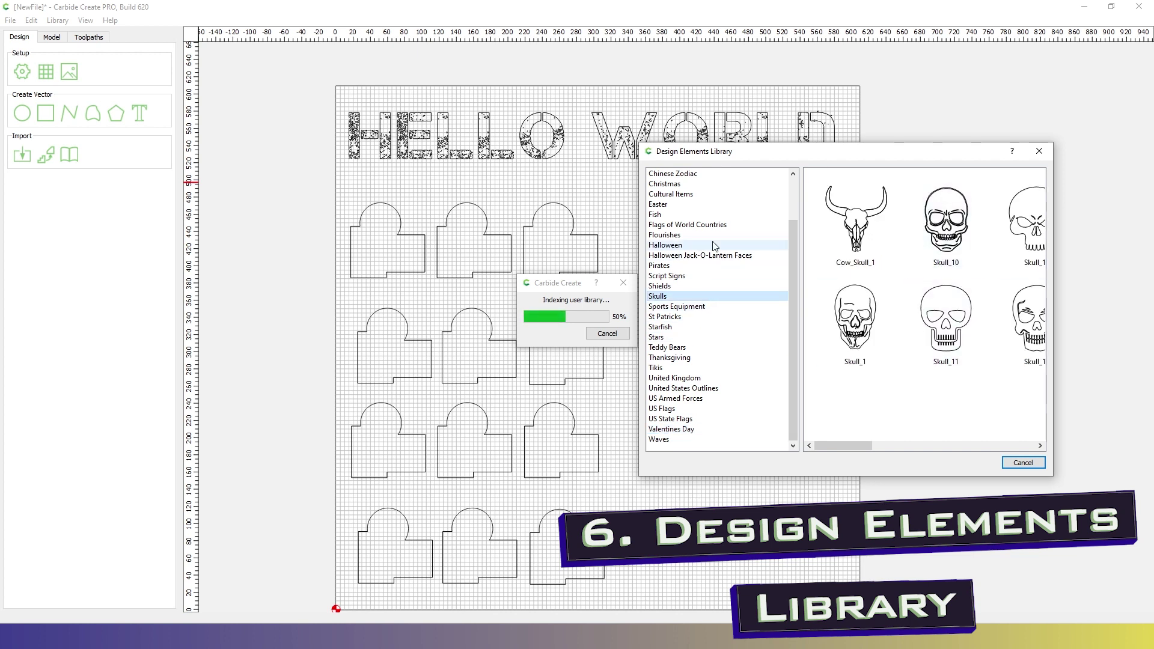
pyautogui.click(685, 287)
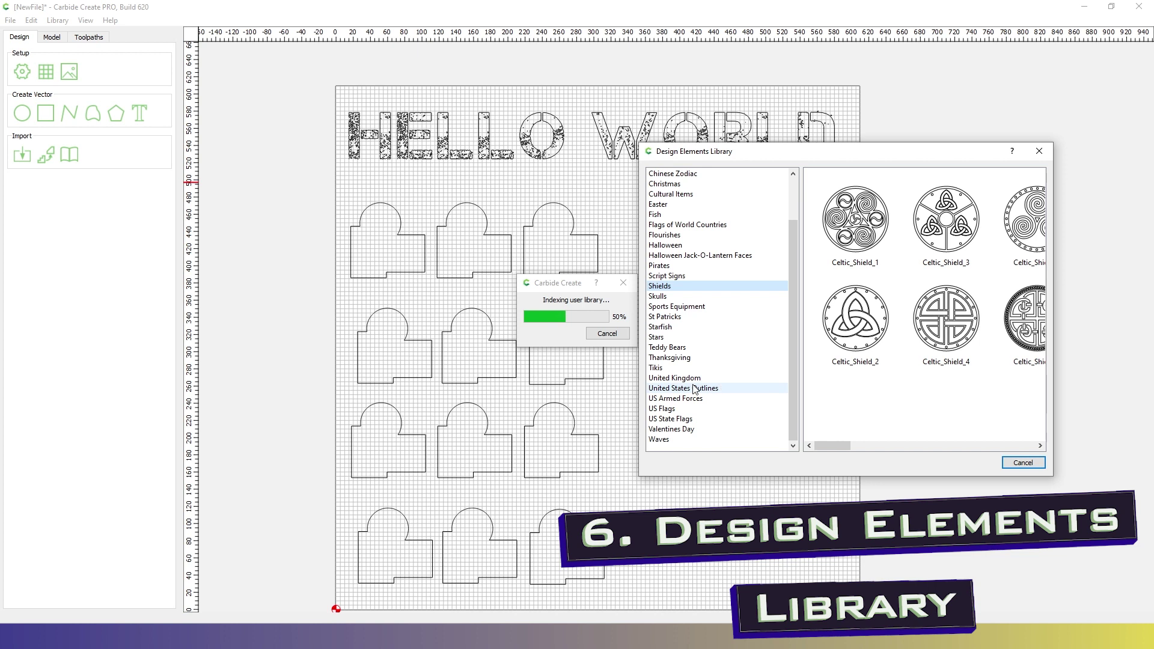
pyautogui.click(708, 399)
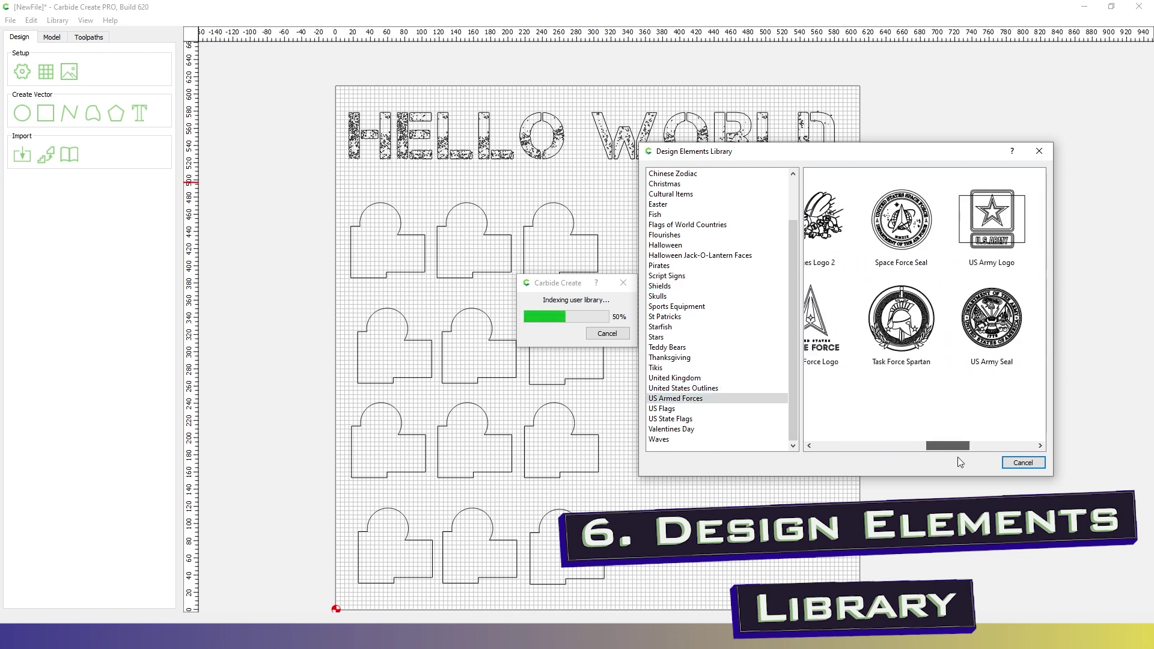
pyautogui.moveTo(846, 447); pyautogui.dragTo(770, 454)
# - Revisit a few categories, then open Halloween and select the Alien_1 graphic
pyautogui.click(668, 408)
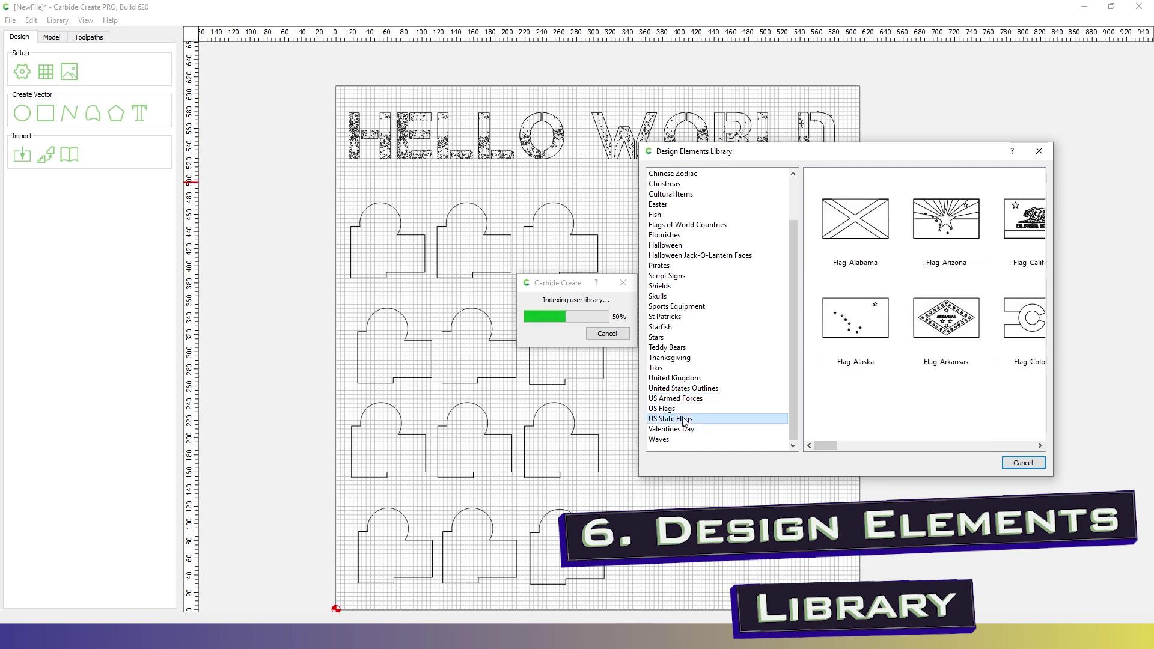
pyautogui.click(693, 430)
pyautogui.click(695, 388)
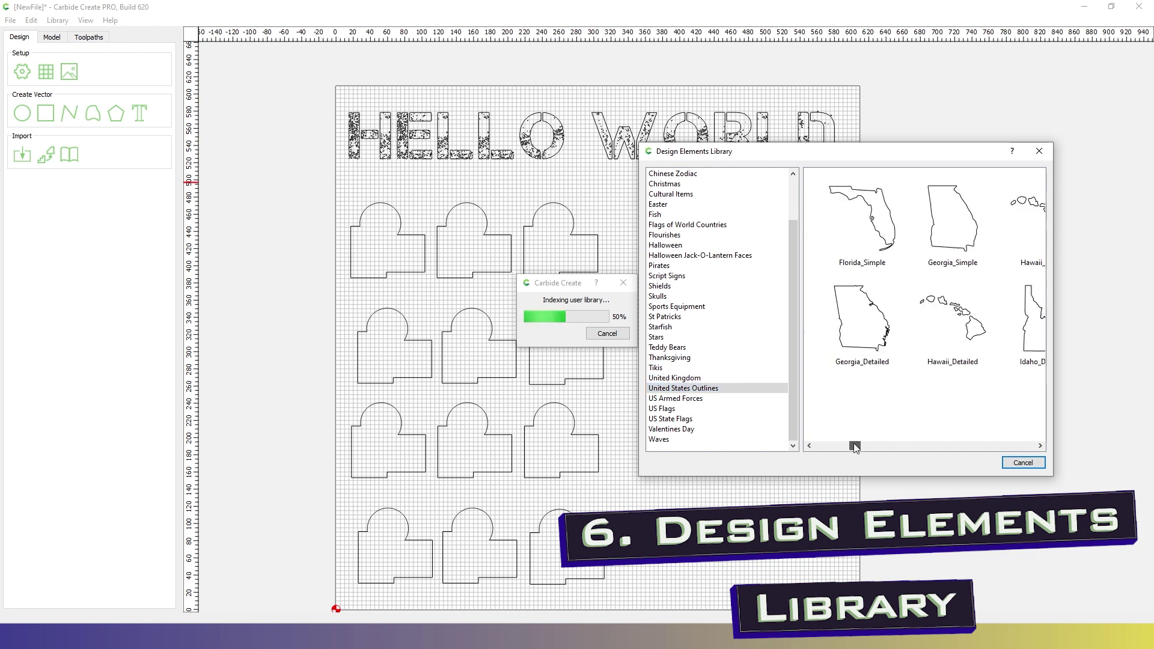
pyautogui.moveTo(812, 440); pyautogui.dragTo(813, 444)
pyautogui.scroll(2, 710, 327)
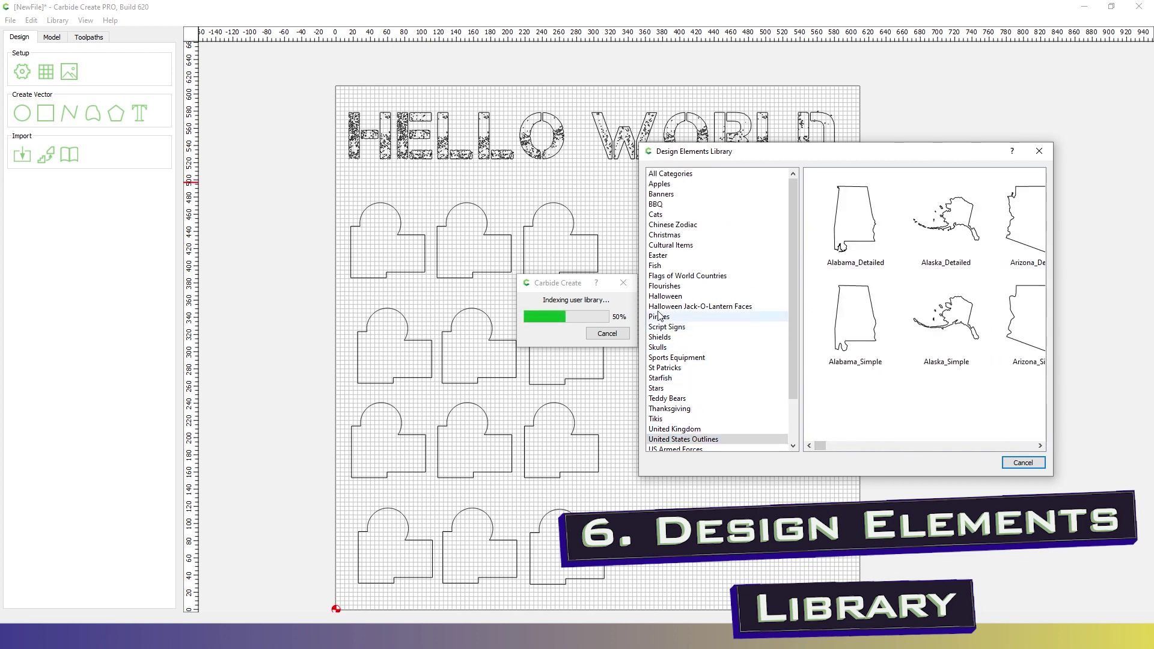
pyautogui.click(667, 296)
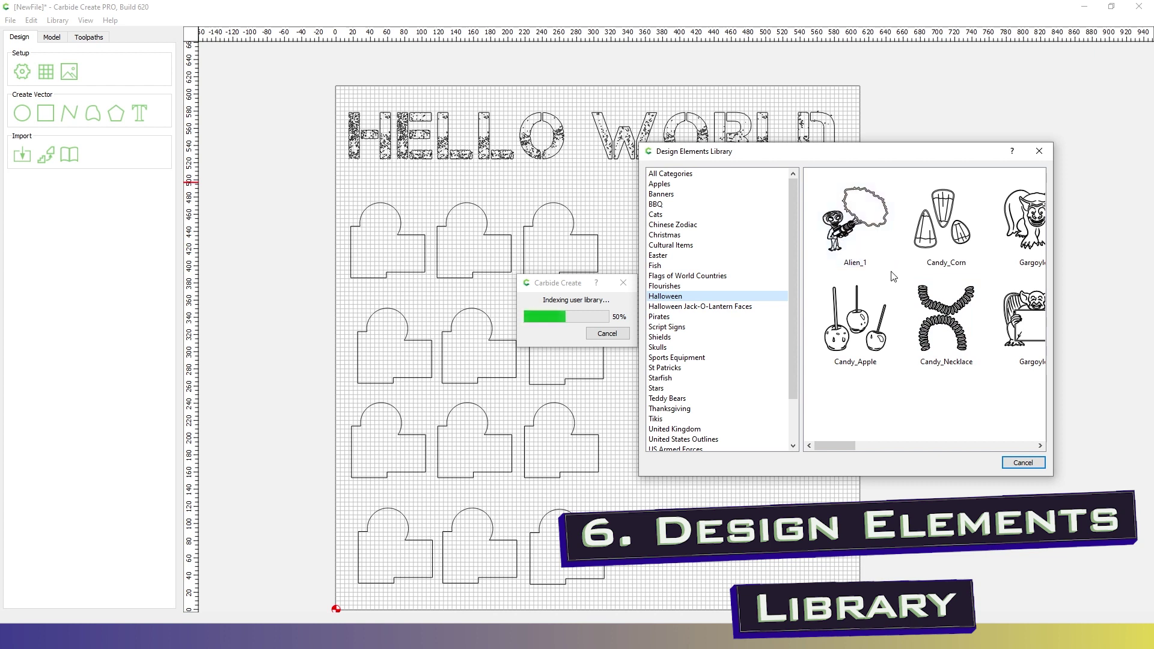
pyautogui.moveTo(840, 446); pyautogui.dragTo(820, 446)
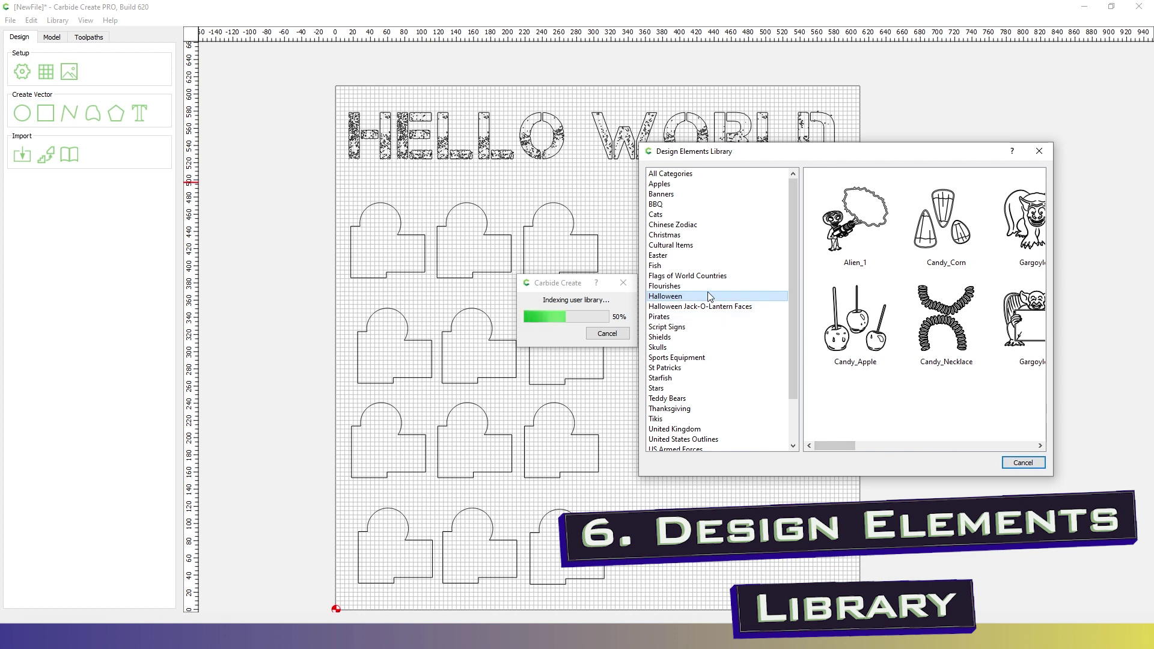
pyautogui.click(828, 231)
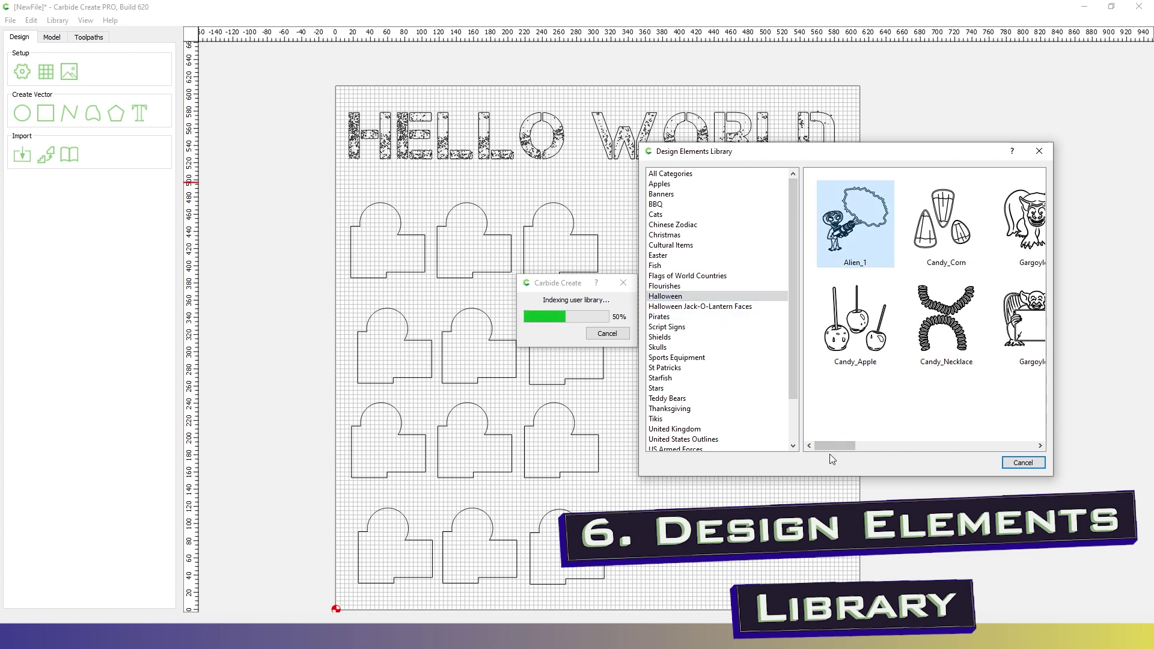
# - Insert Alien_1, place it on the canvas's right side, and deselect it
pyautogui.doubleClick(845, 242)
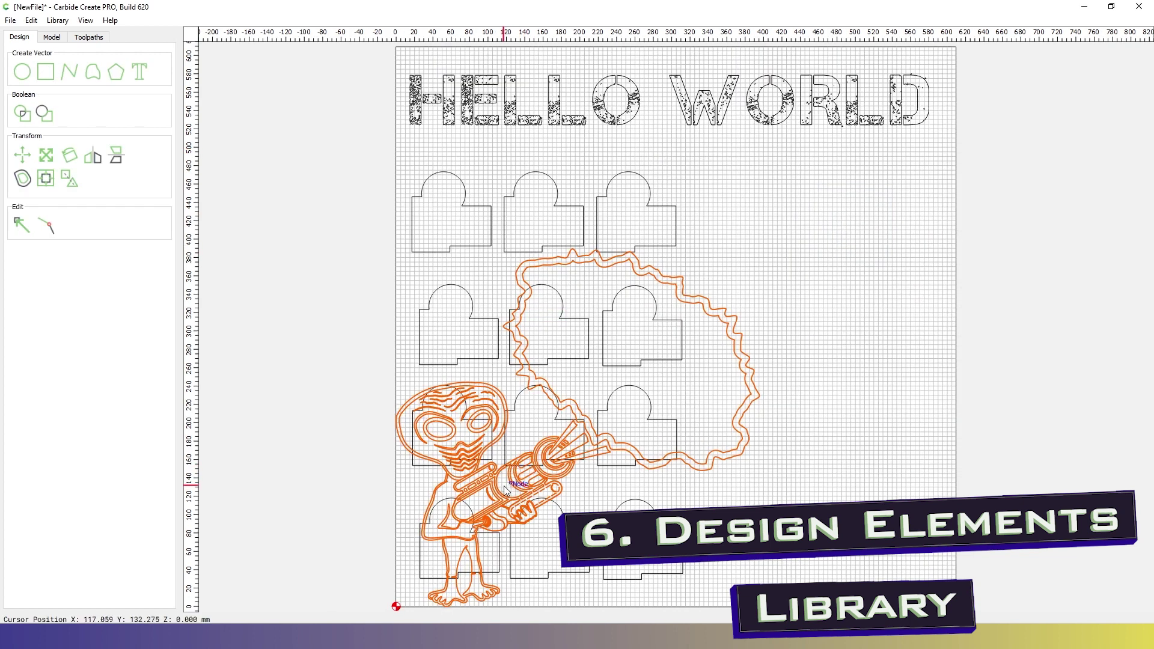
pyautogui.moveTo(502, 488); pyautogui.dragTo(851, 430)
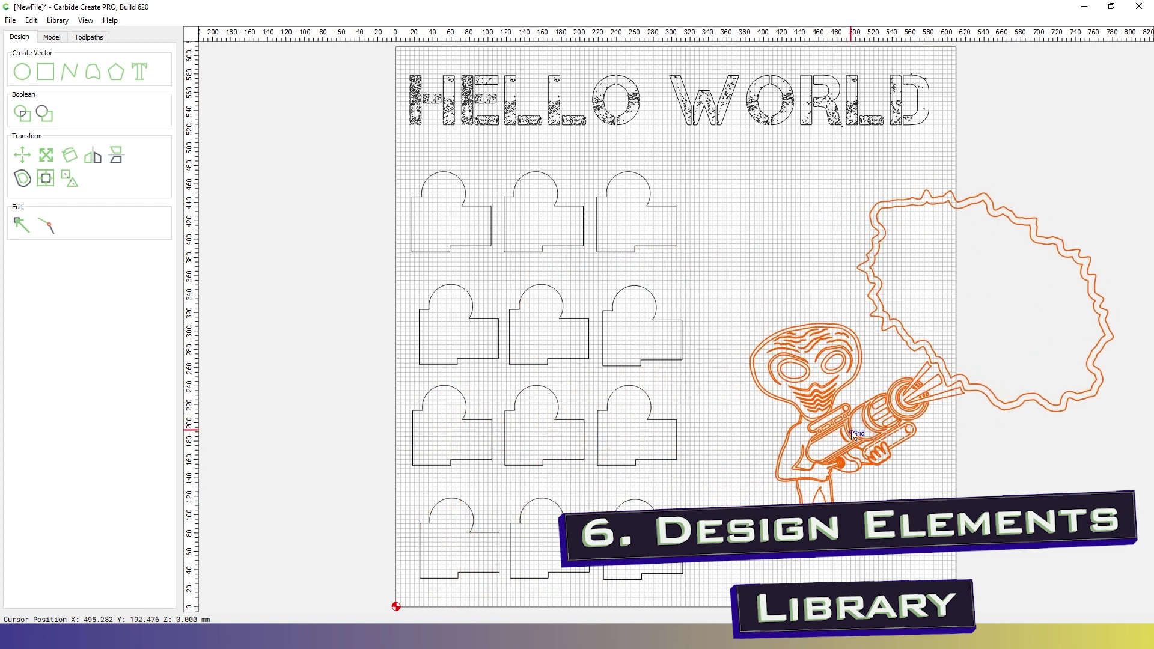
pyautogui.moveTo(901, 397); pyautogui.dragTo(860, 406)
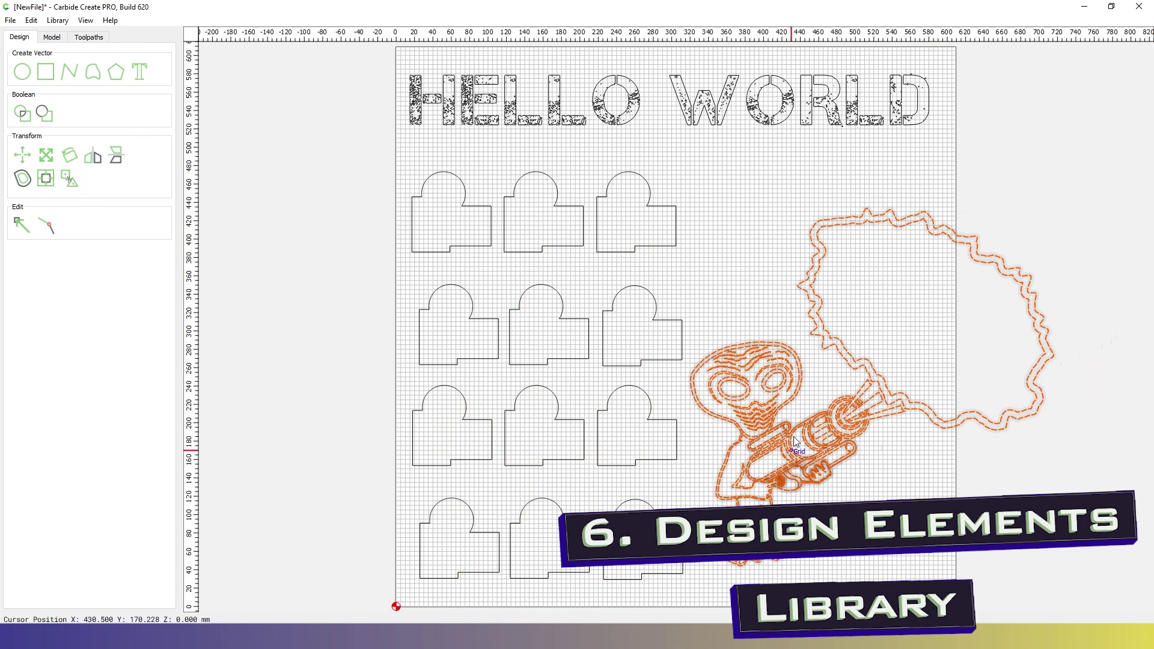
pyautogui.click(952, 484)
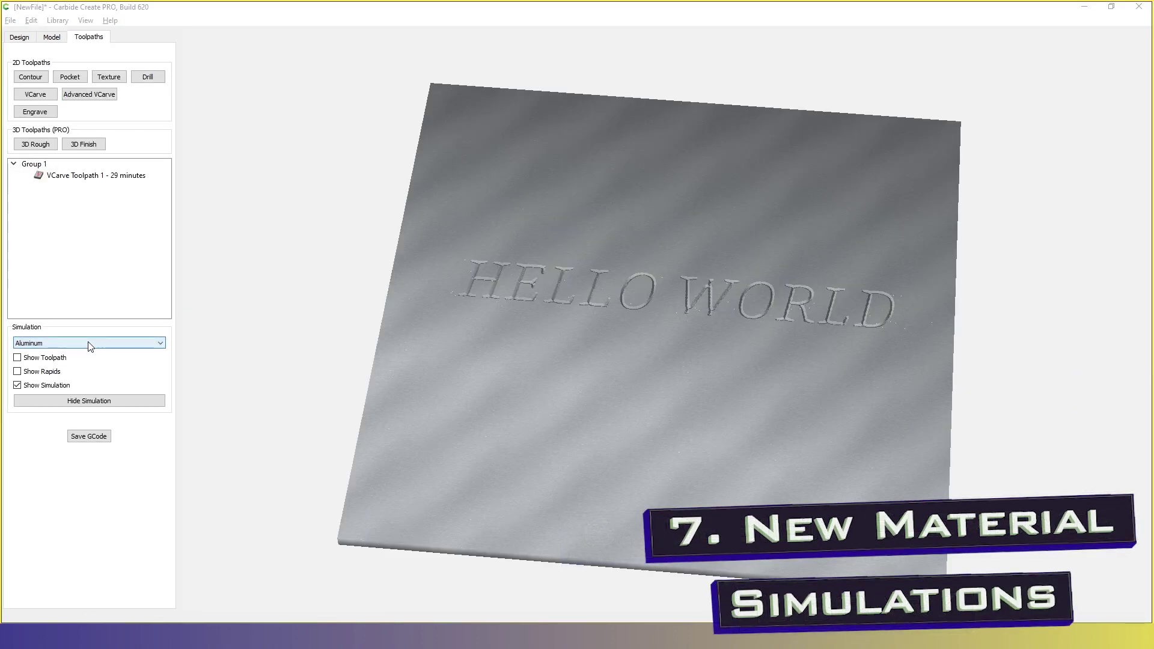
# - Preview the simulation material as White Wood, then Pine, and finally choose Brass
pyautogui.click(88, 342)
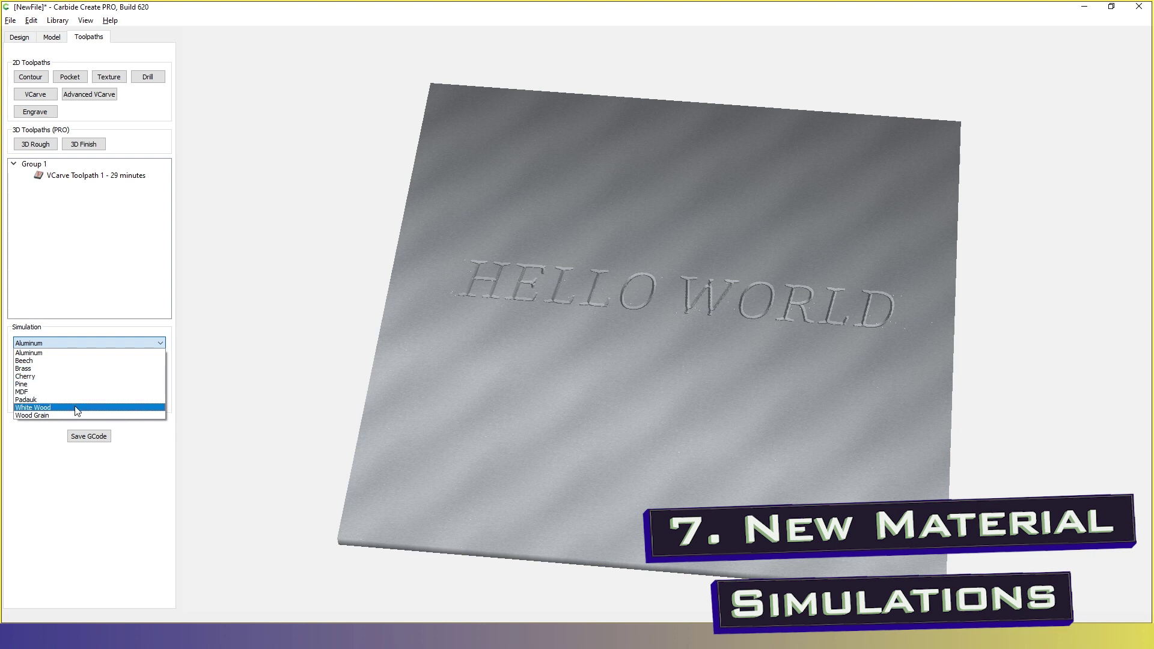
pyautogui.click(59, 408)
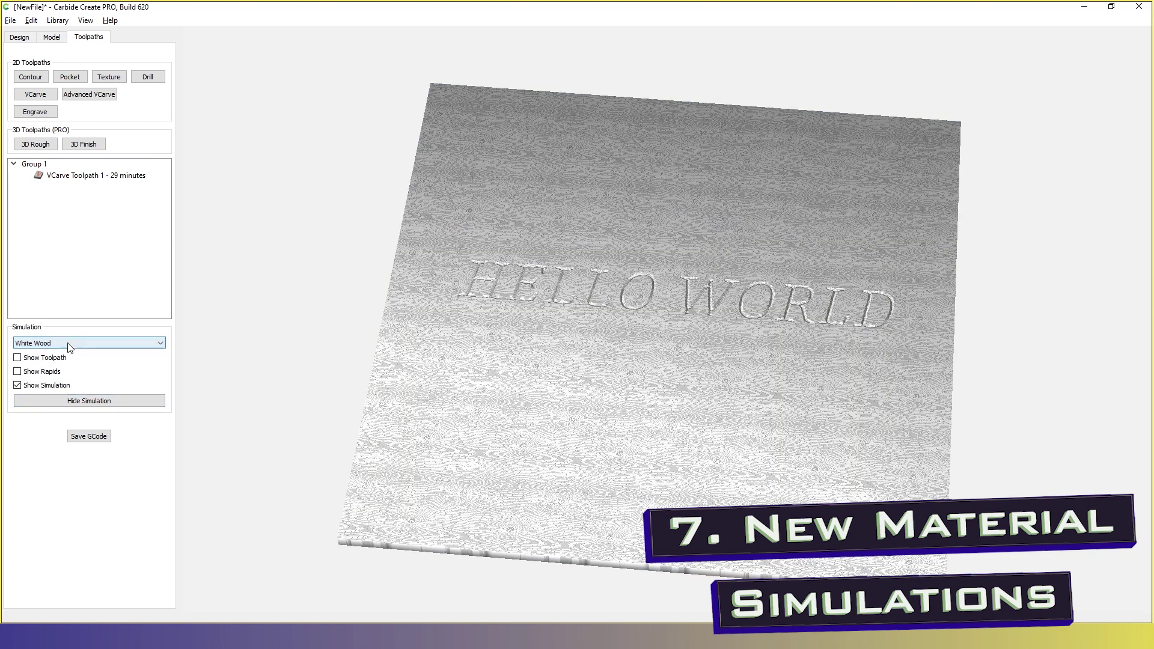
pyautogui.click(66, 345)
pyautogui.click(36, 385)
pyautogui.click(63, 344)
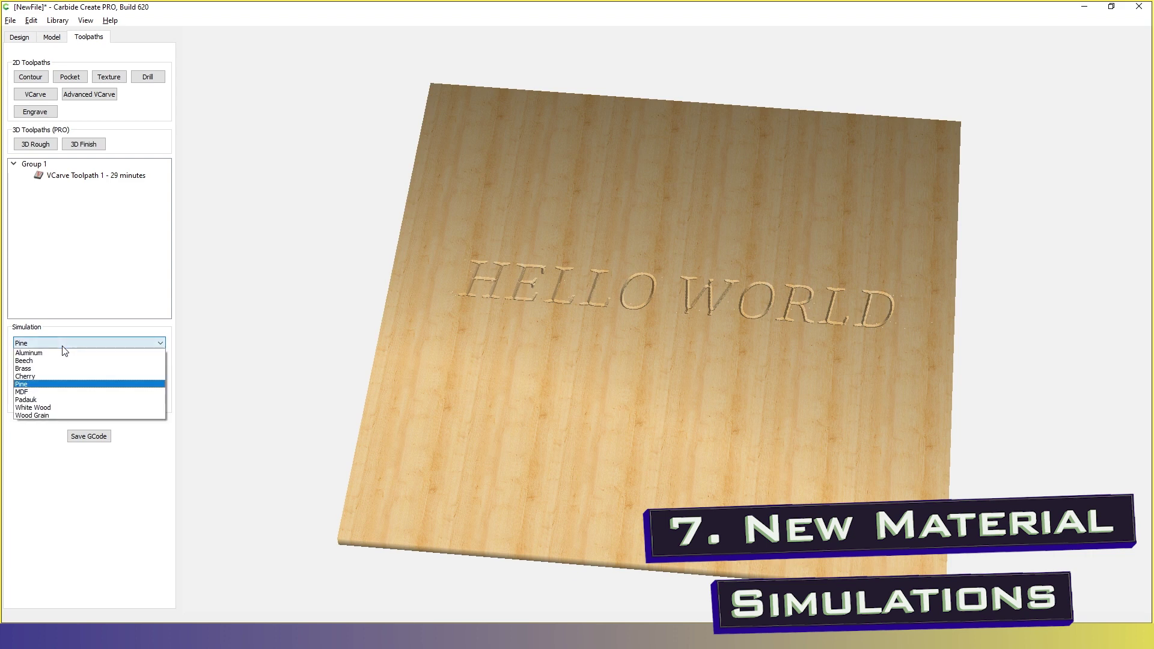
pyautogui.click(60, 370)
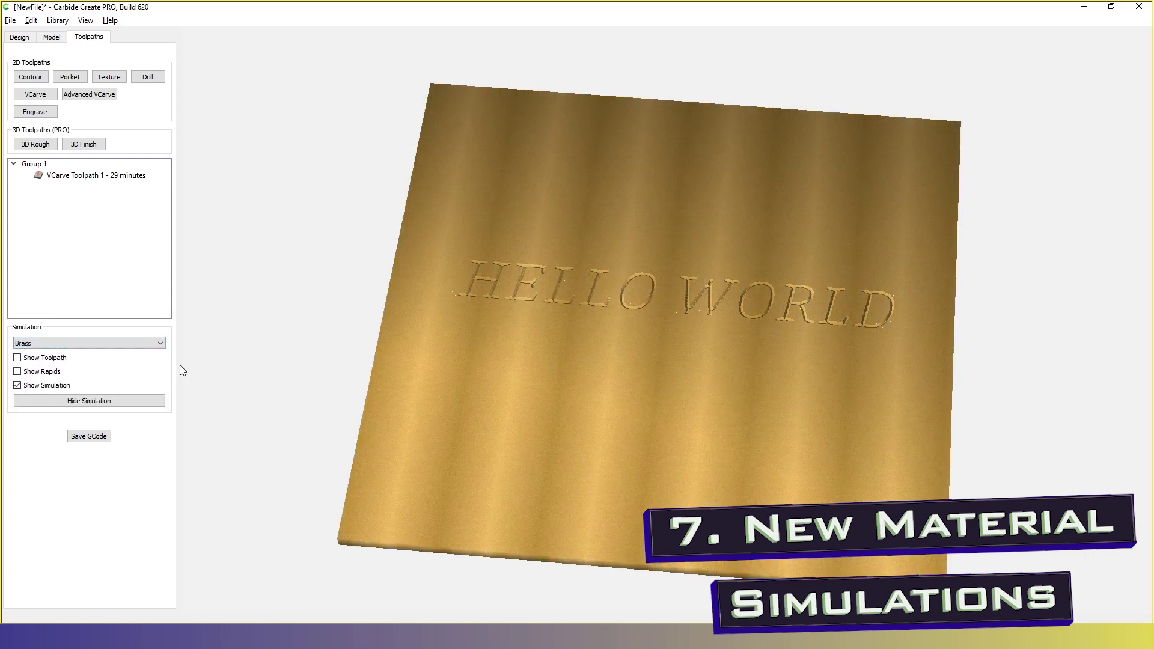